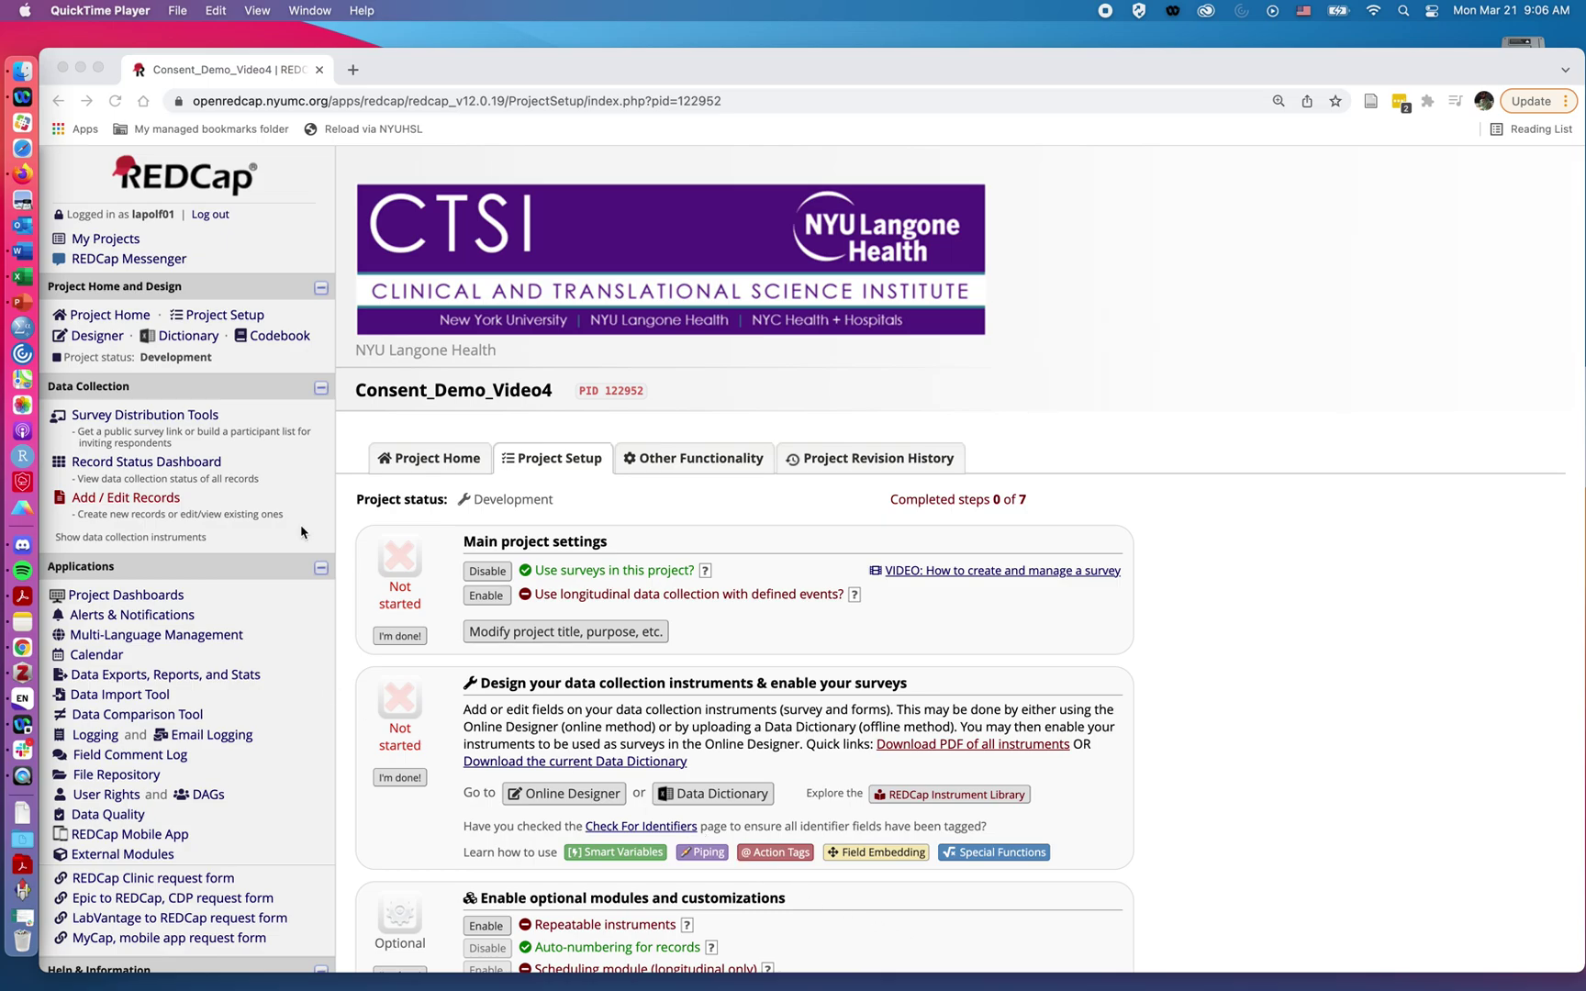
Add a new record to the project and open its Icf instrument for data entry
left_click(158, 503)
left_click(147, 503)
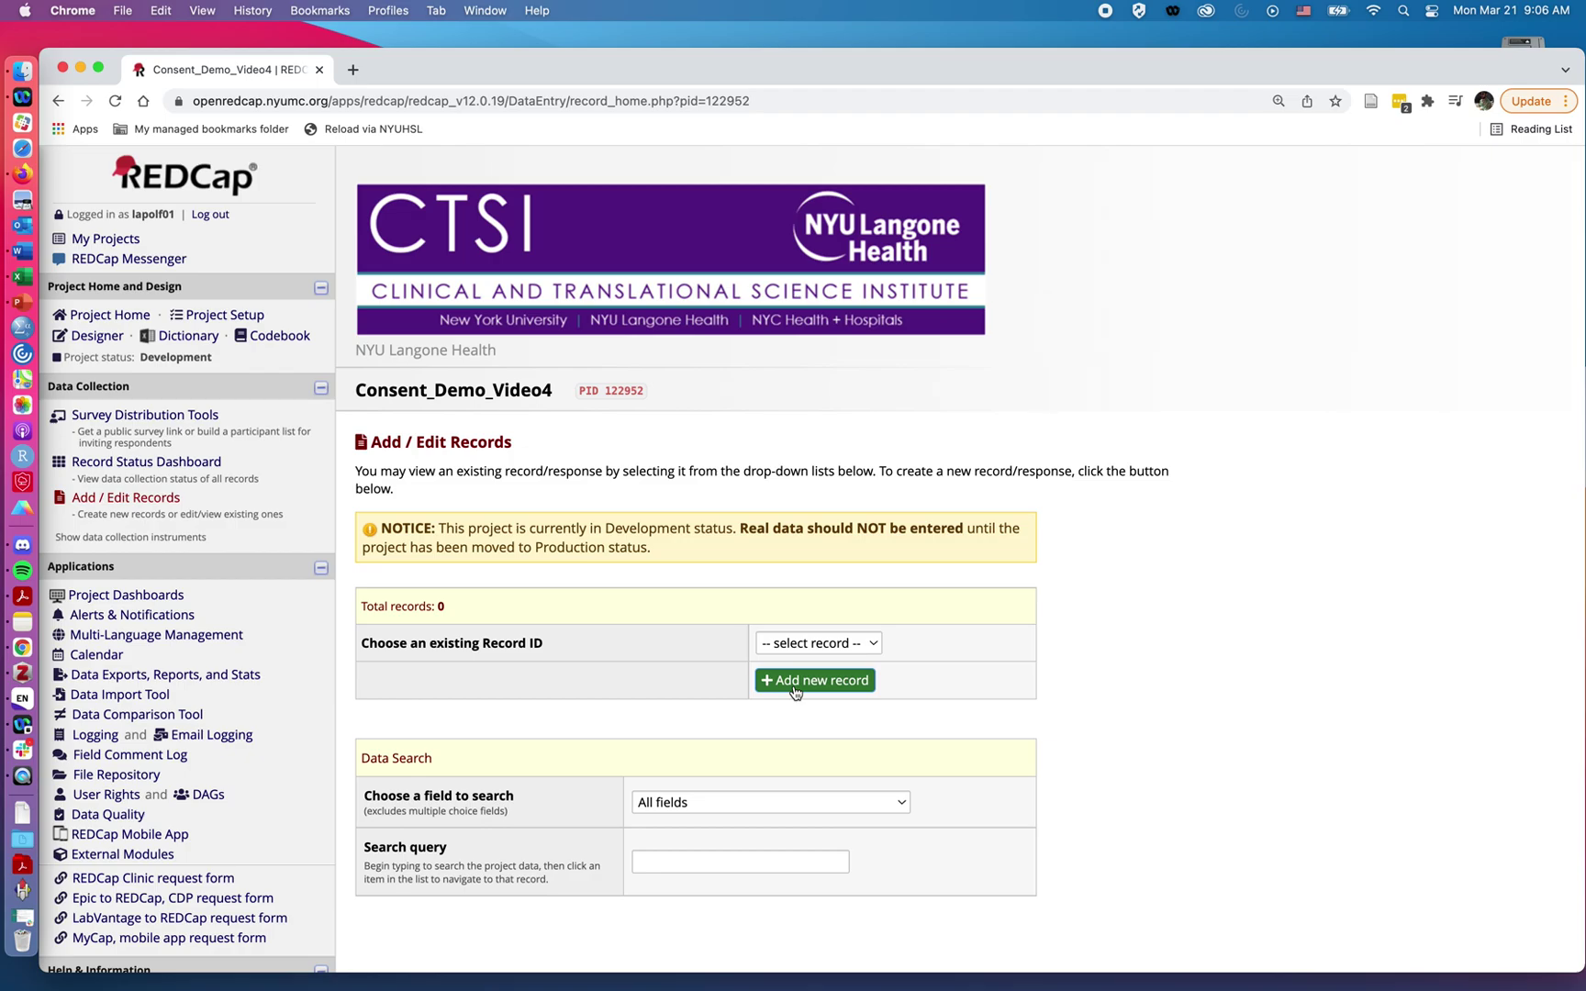
left_click(798, 687)
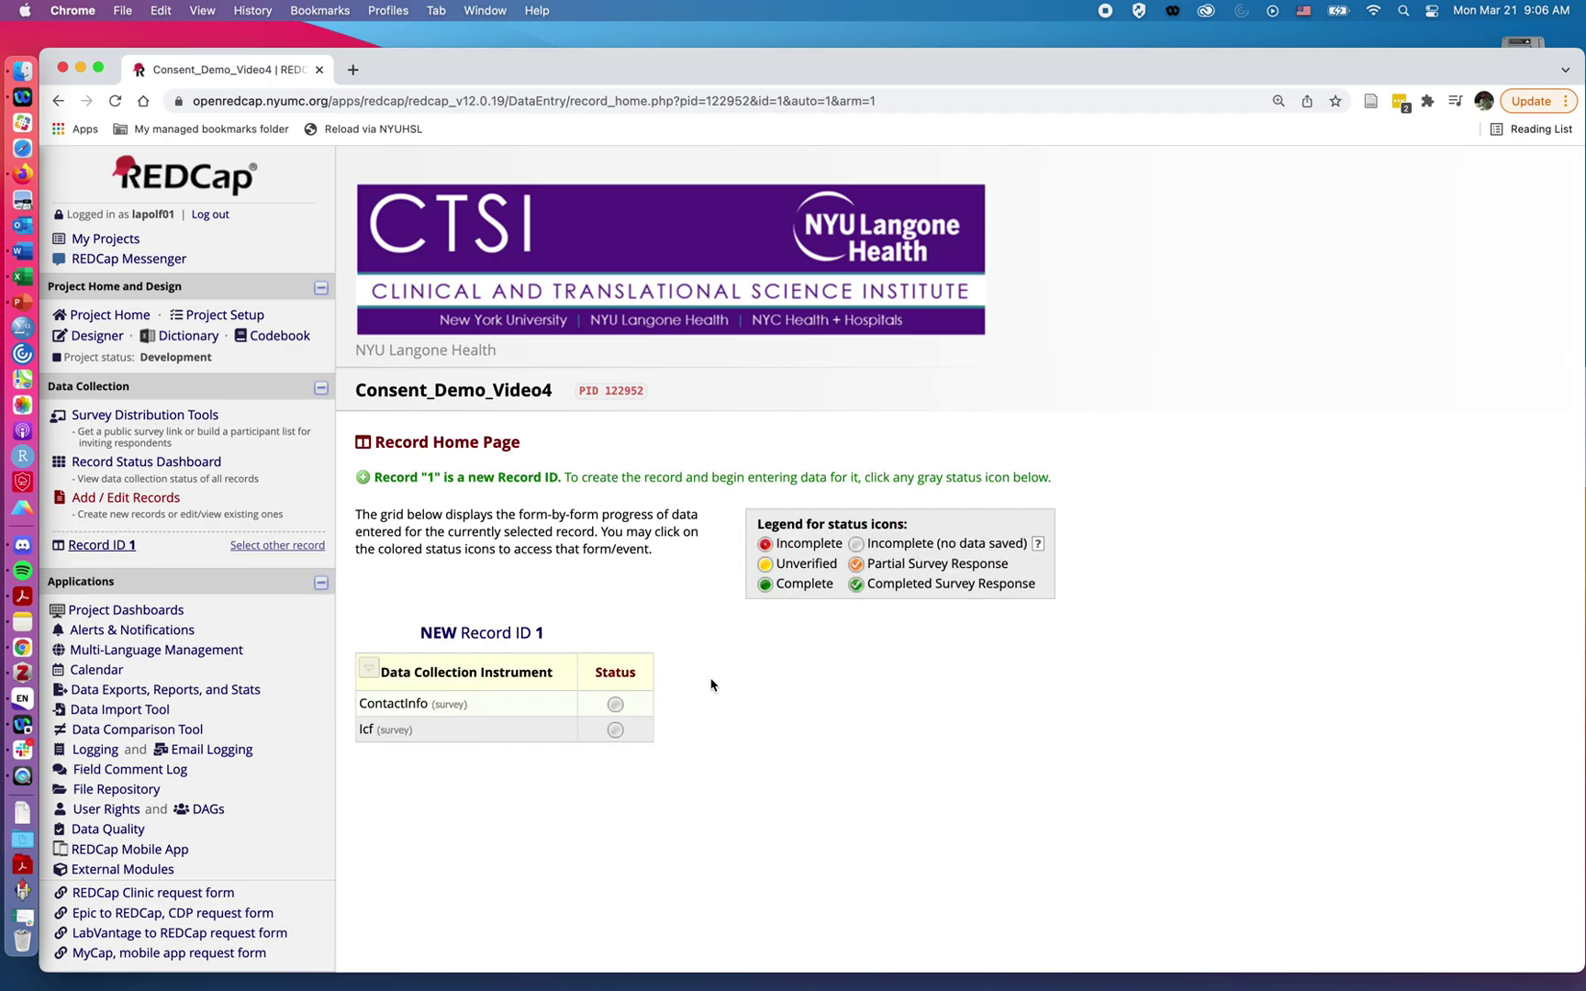
left_click(615, 729)
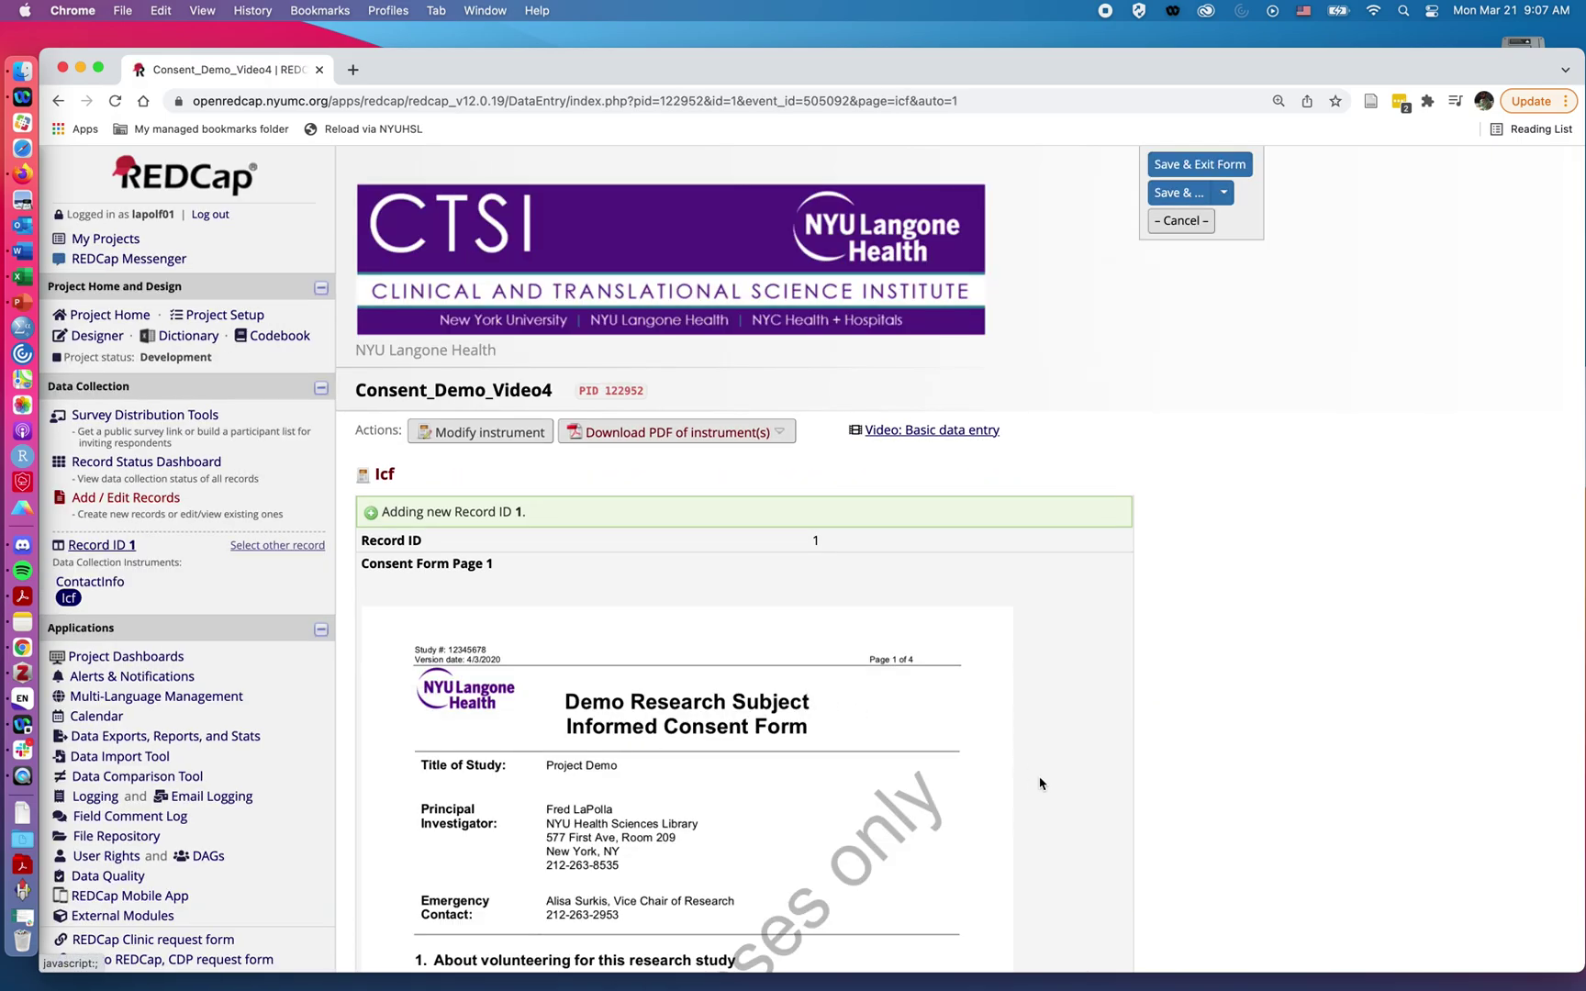
Look through the blank Icf form, save it while staying on the page, and dismiss the required-fields notice
scroll(1027, 767, "down", 10)
scroll(1043, 786, "down", 15)
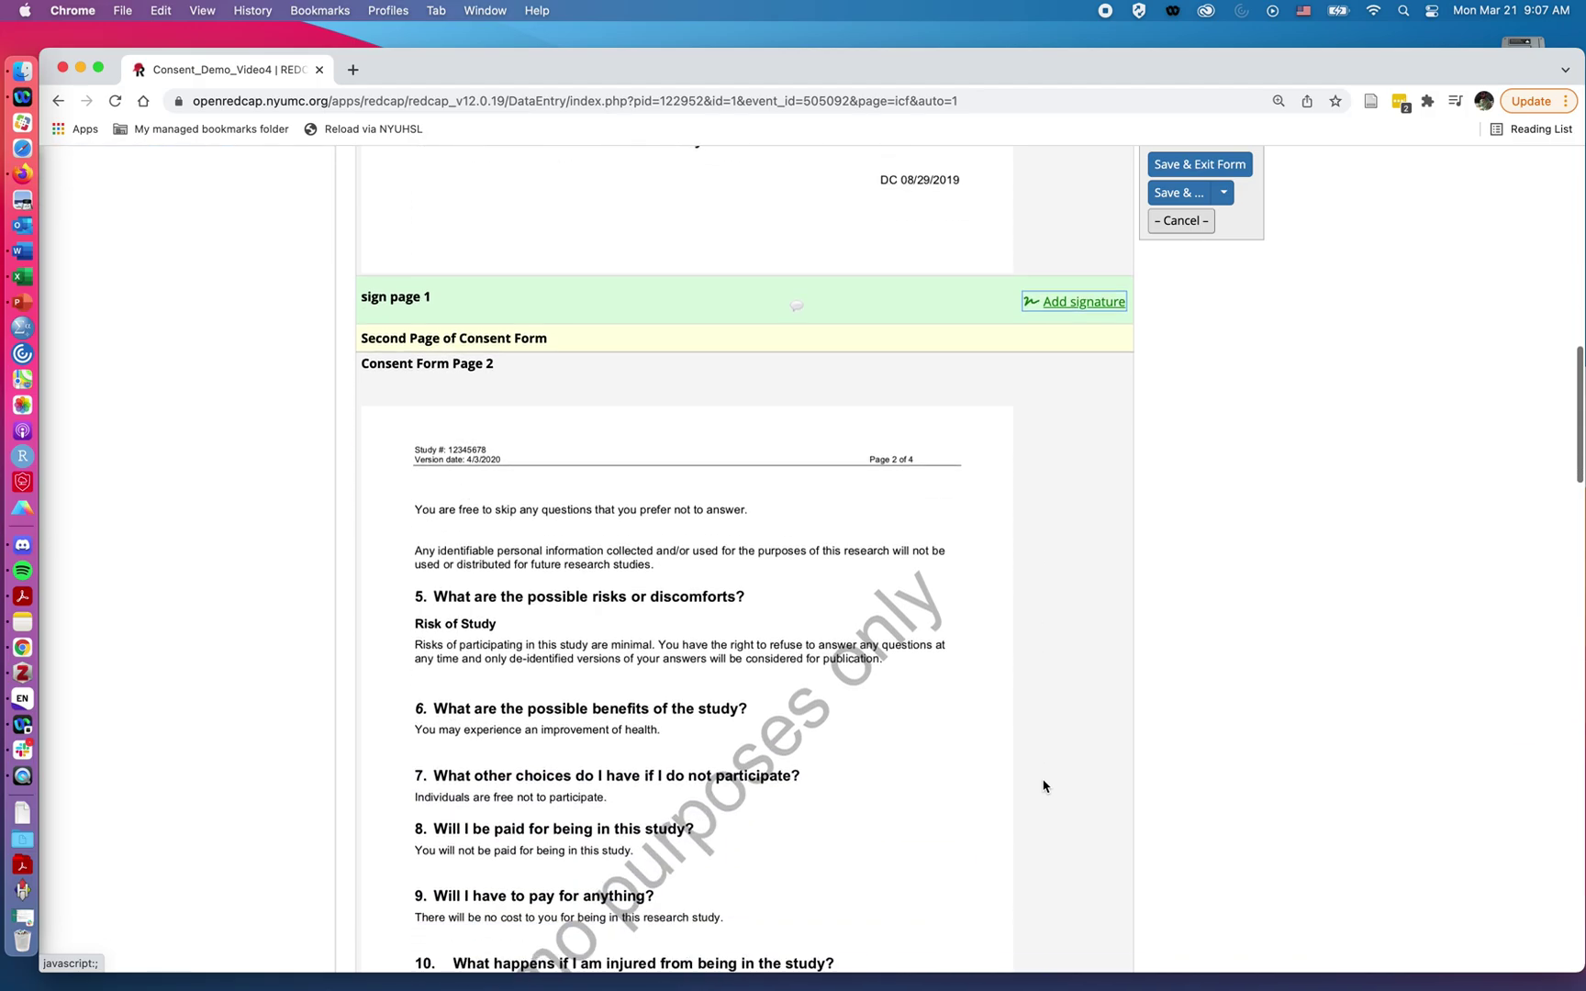
scroll(1043, 785, "down", 15)
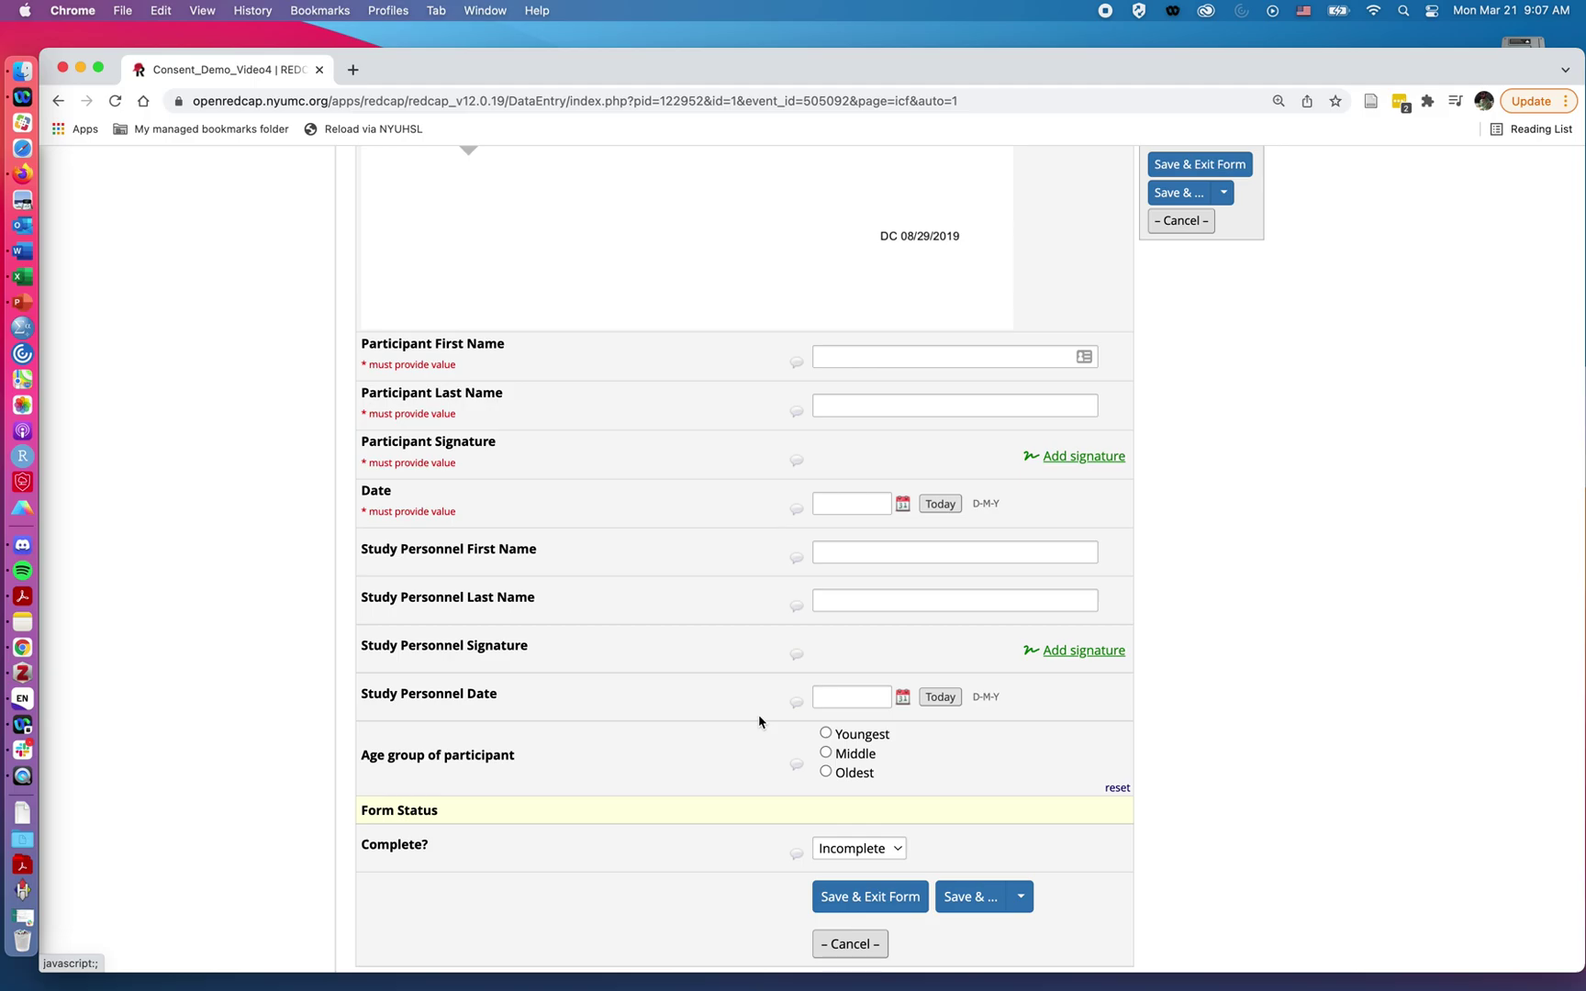
scroll(757, 721, "up", 20)
scroll(758, 721, "up", 10)
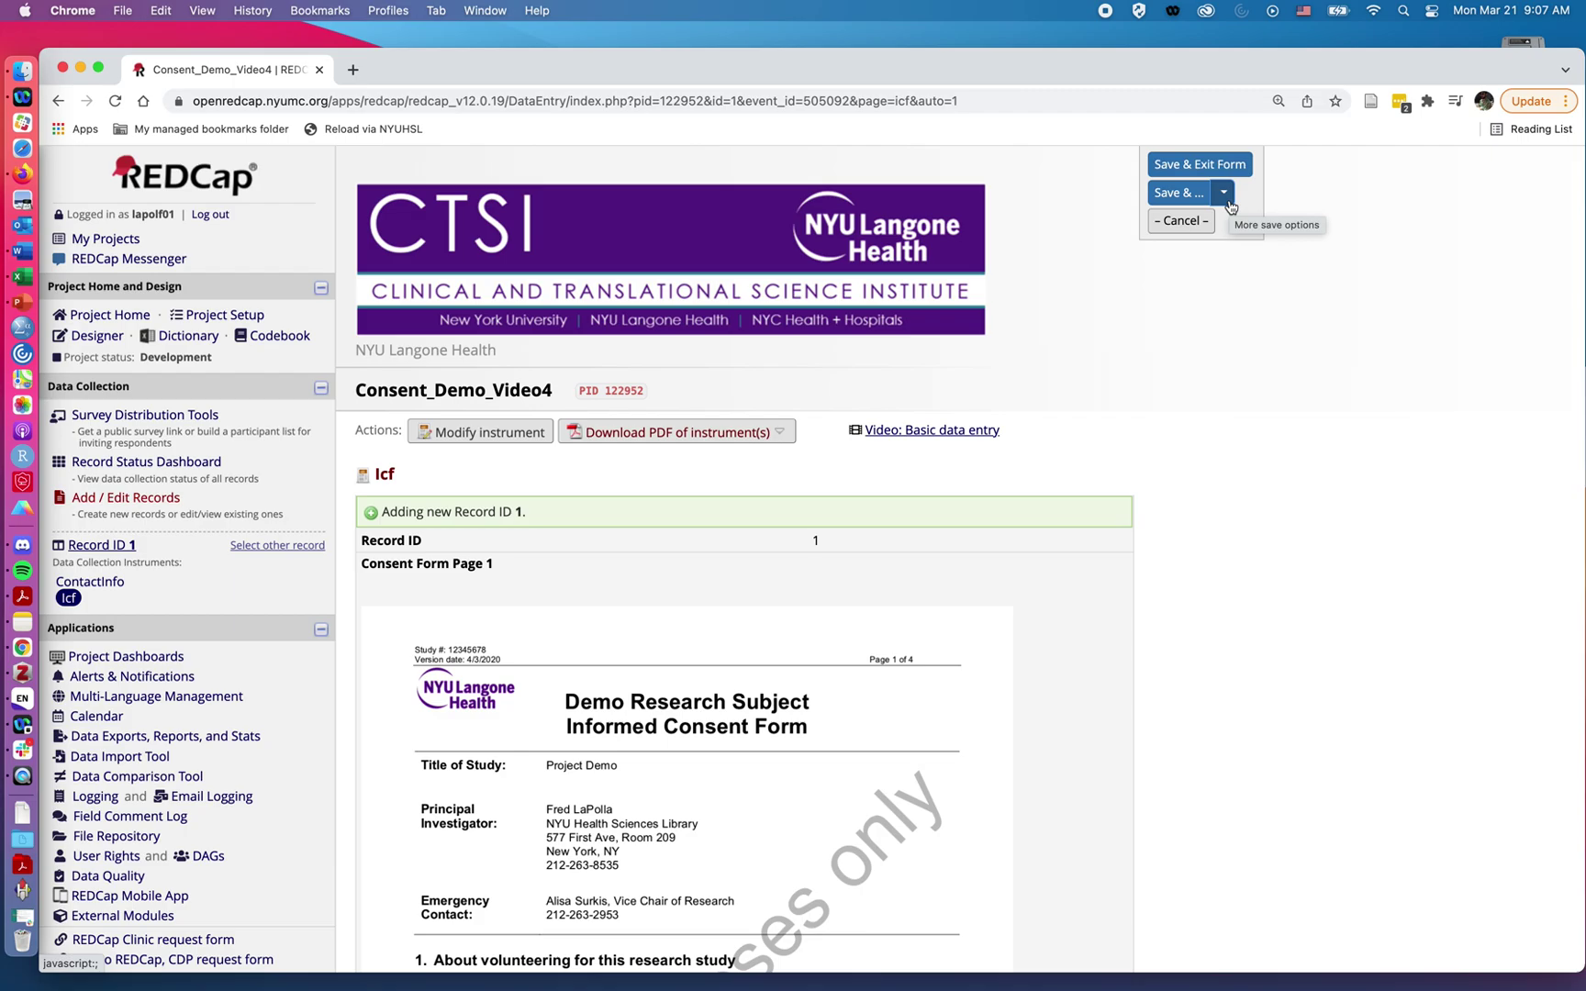
left_click(1226, 196)
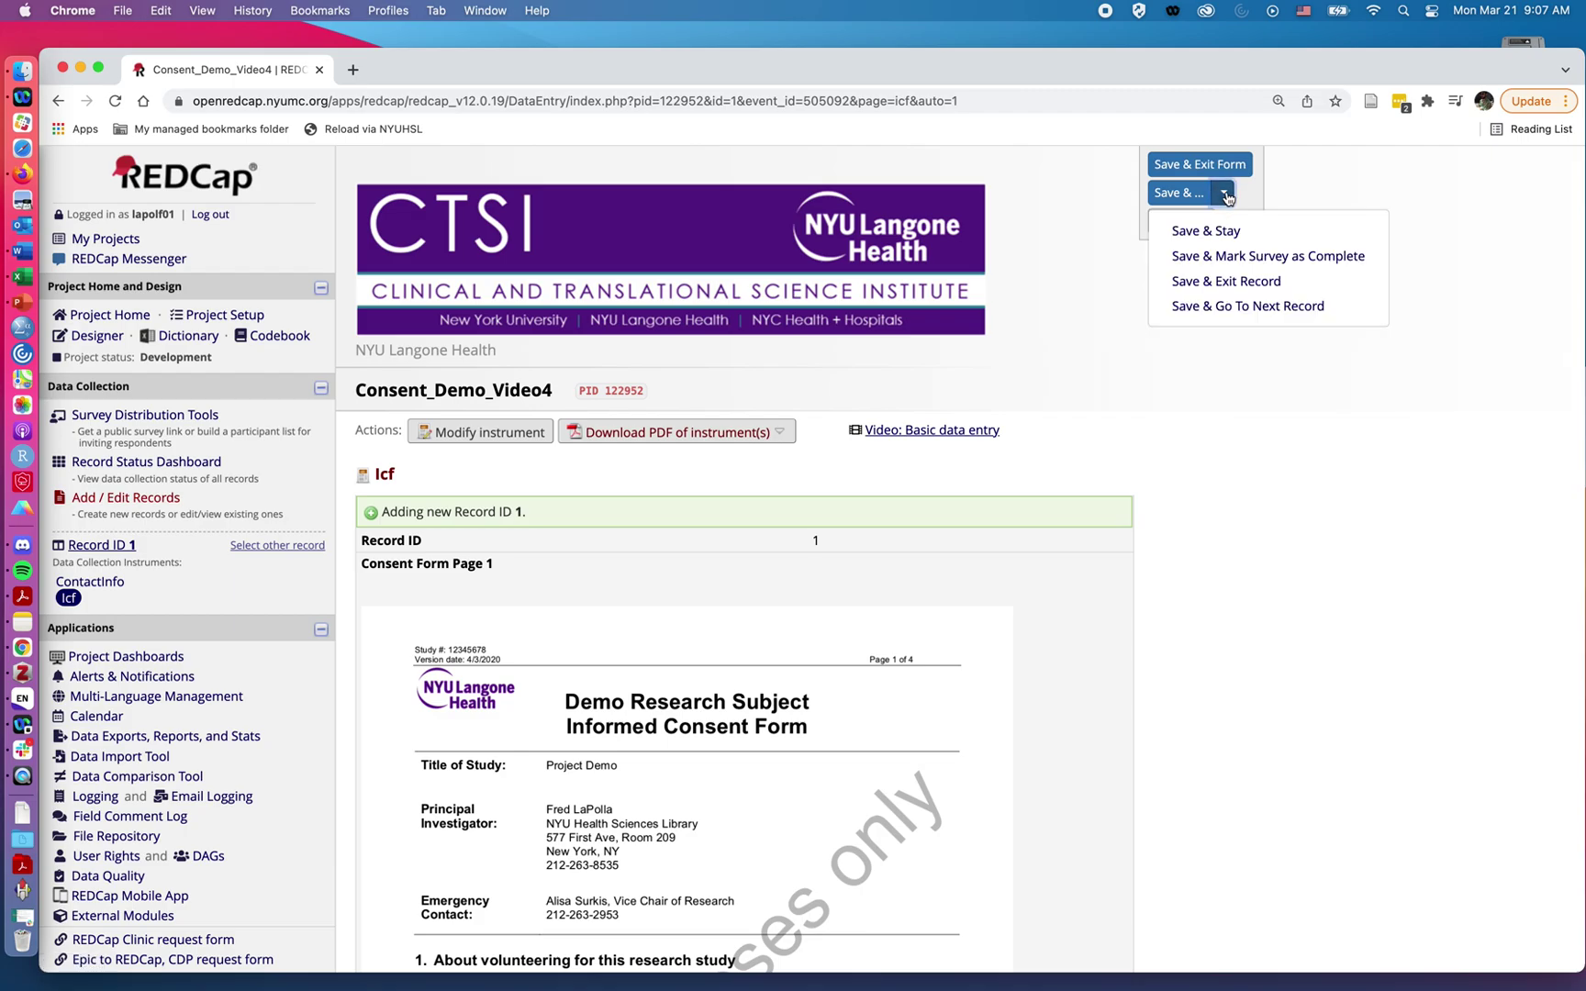
left_click(1230, 229)
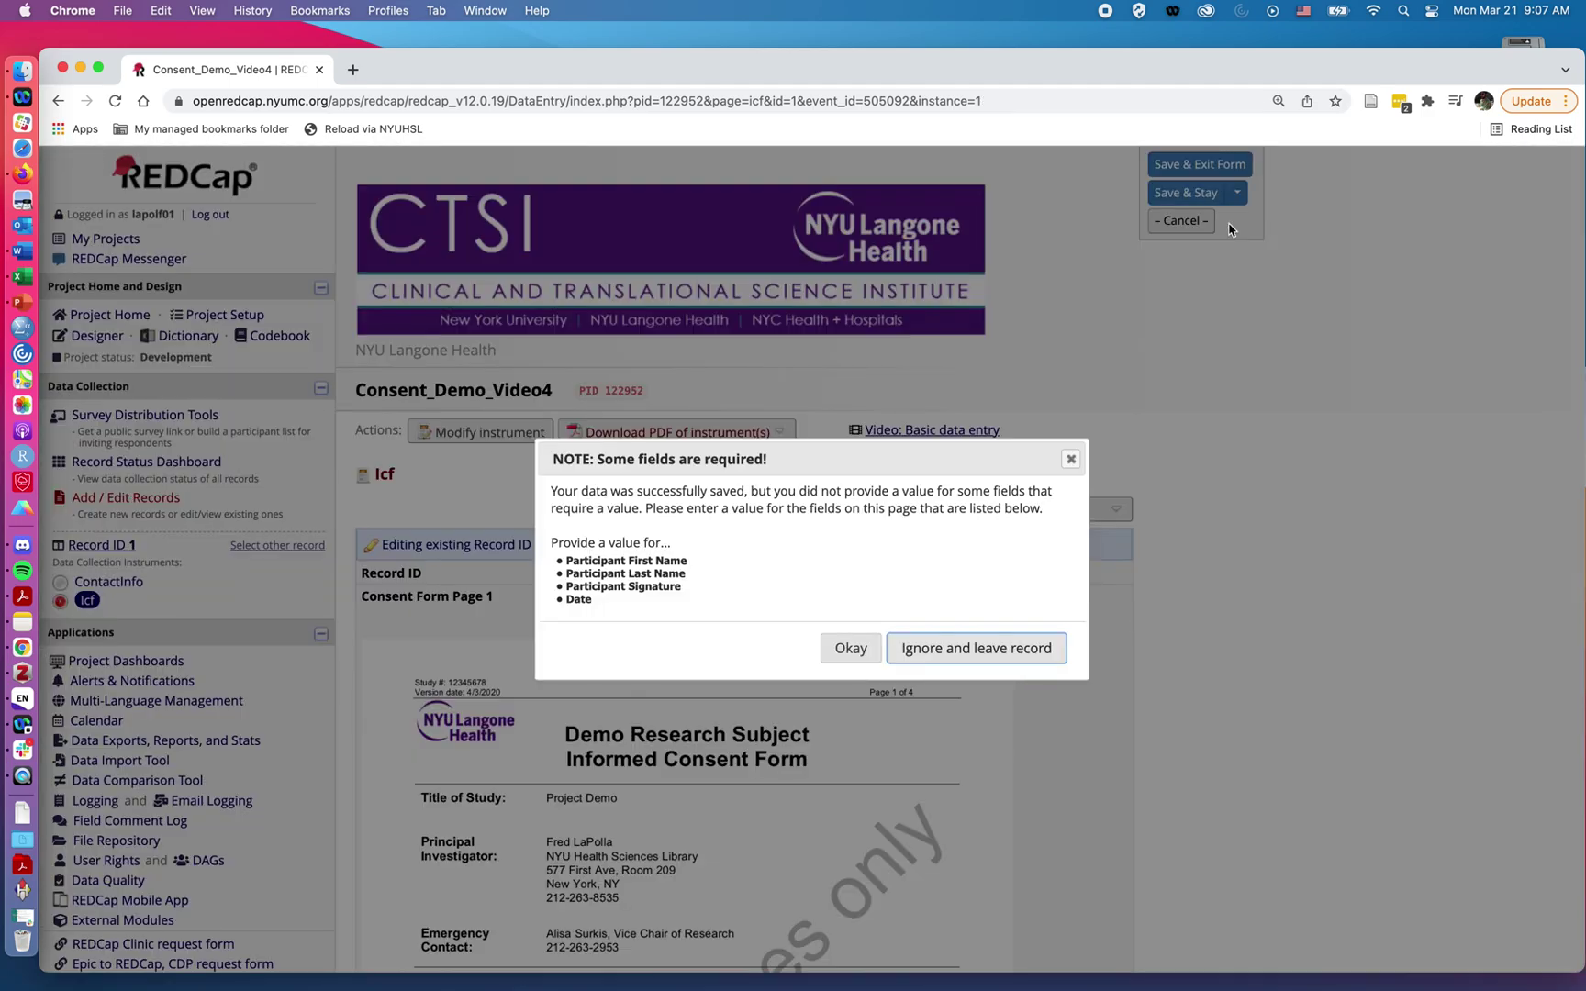
left_click(851, 649)
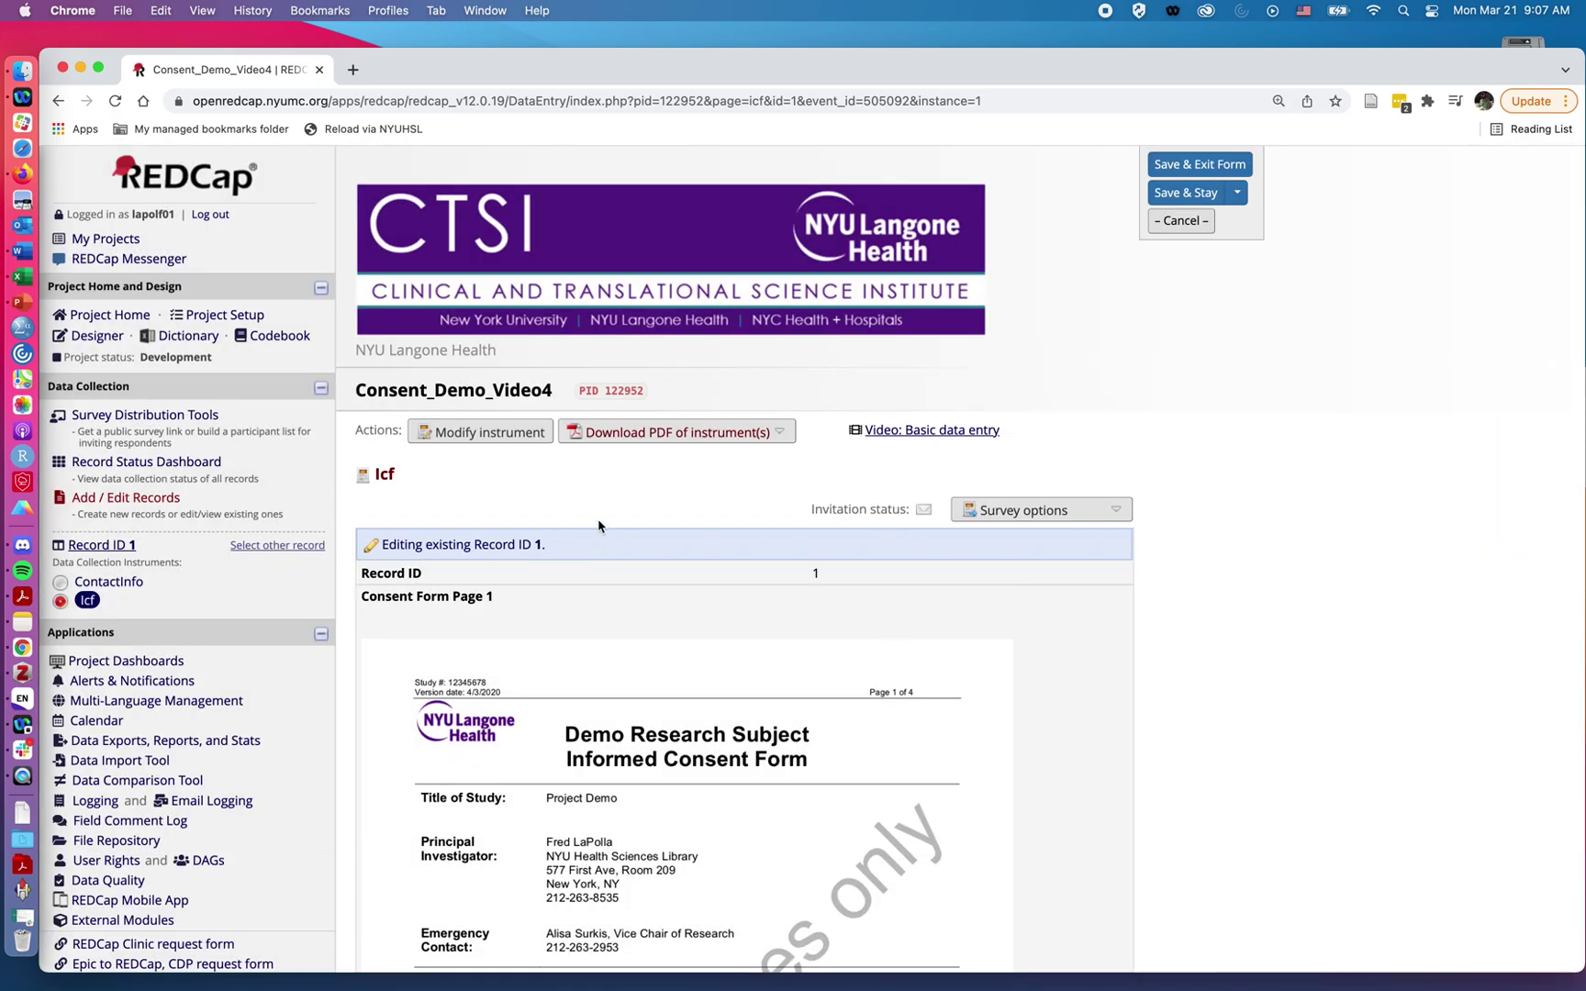
Open the record's Icf survey in a separate tab, then return to the record and stay on its page
left_click(998, 522)
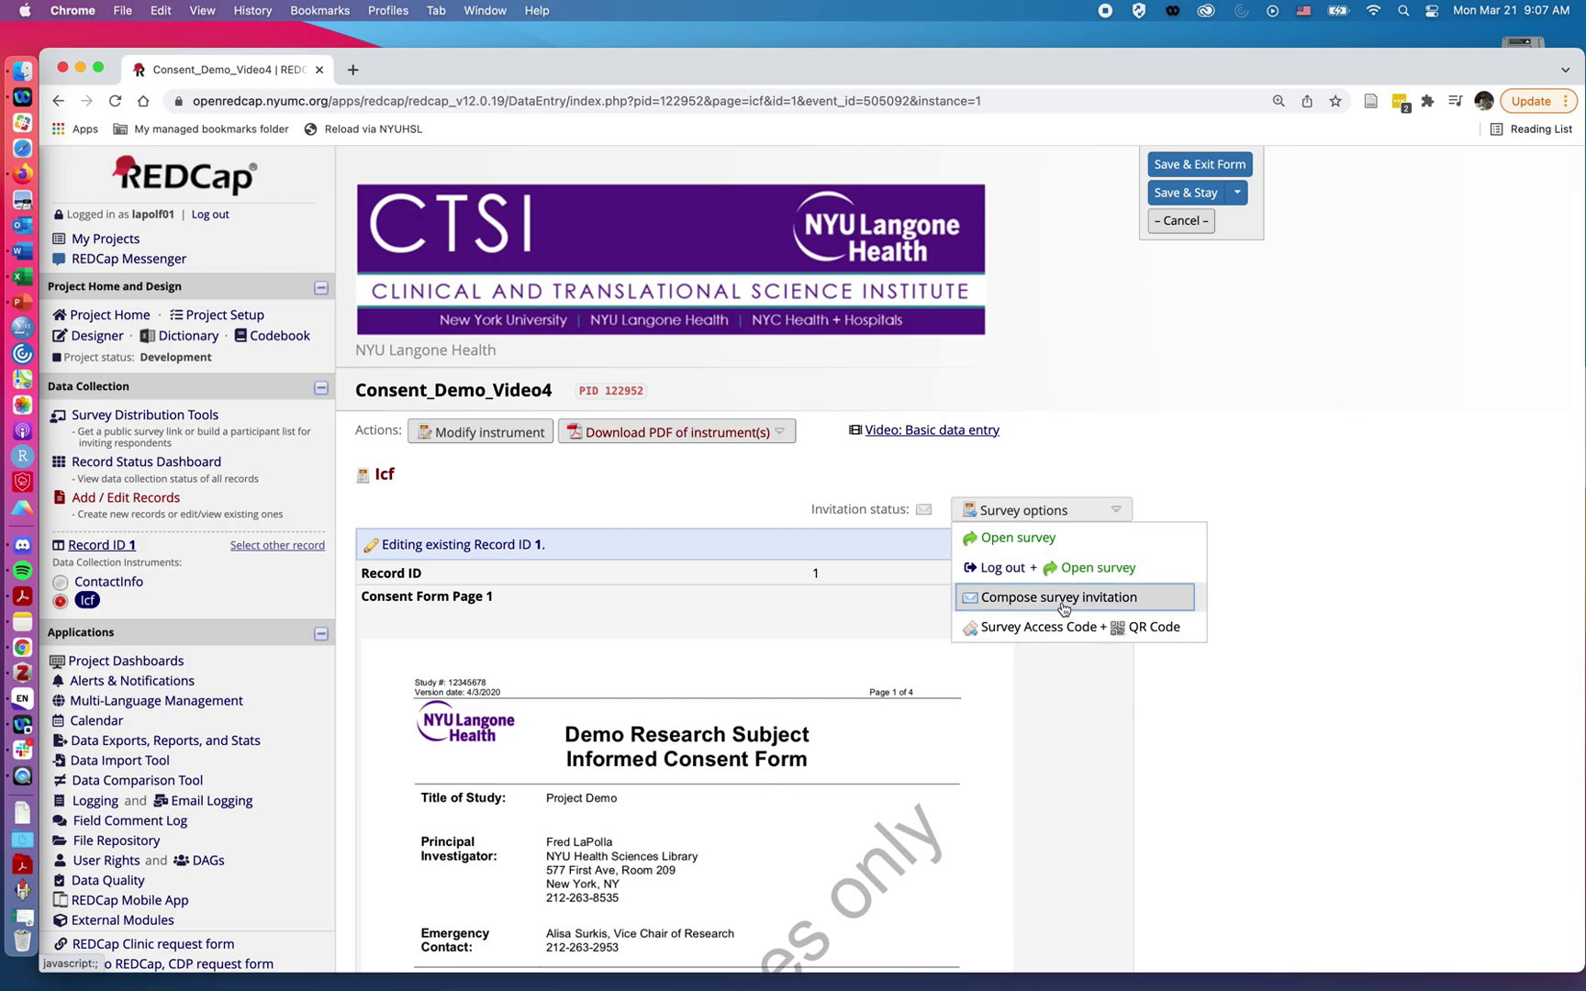
left_click(1054, 538)
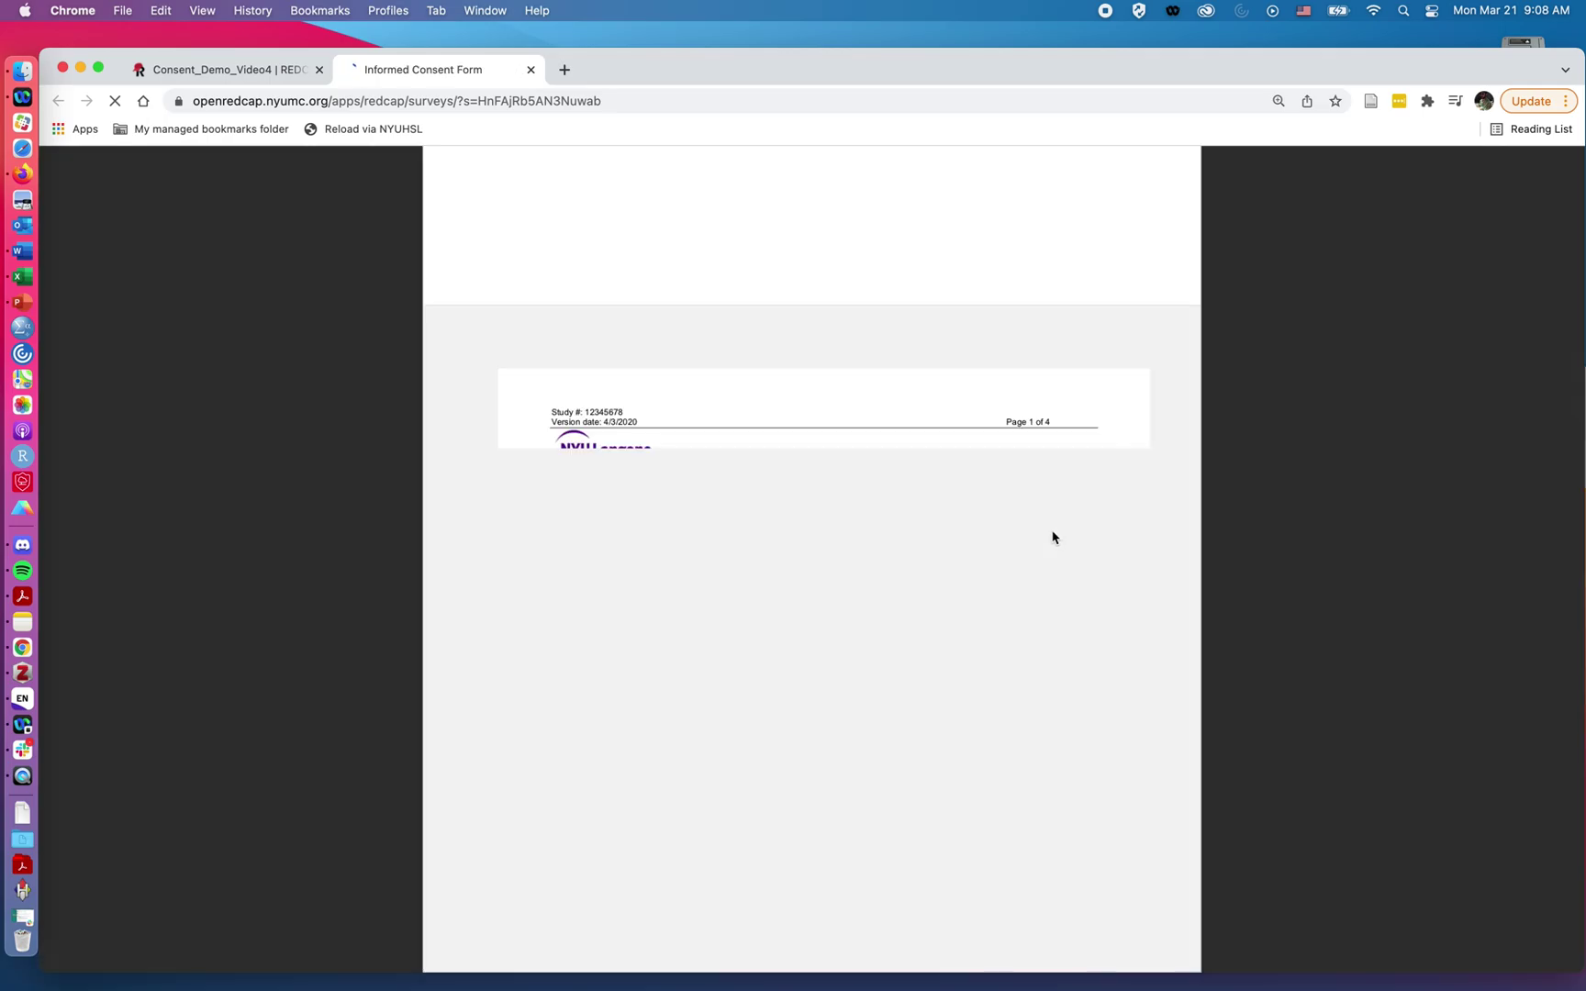
left_click(264, 71)
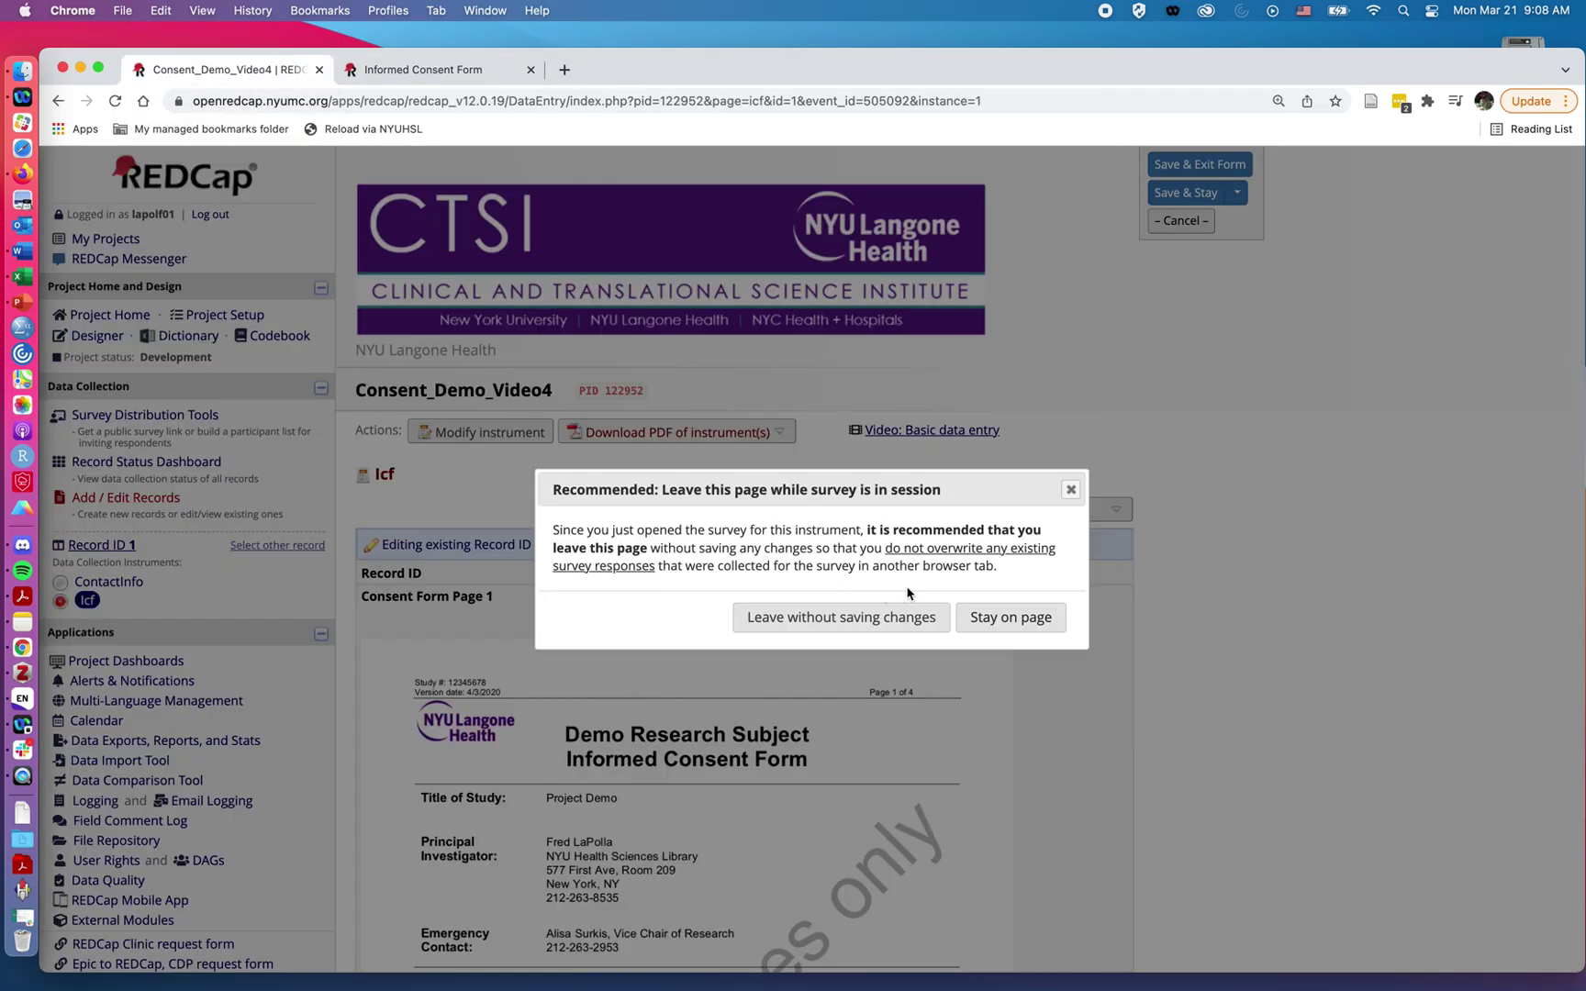
left_click(1010, 617)
Examine the survey invitation composer's scheduling, reminder and message options, then close it without sending
left_click(1064, 518)
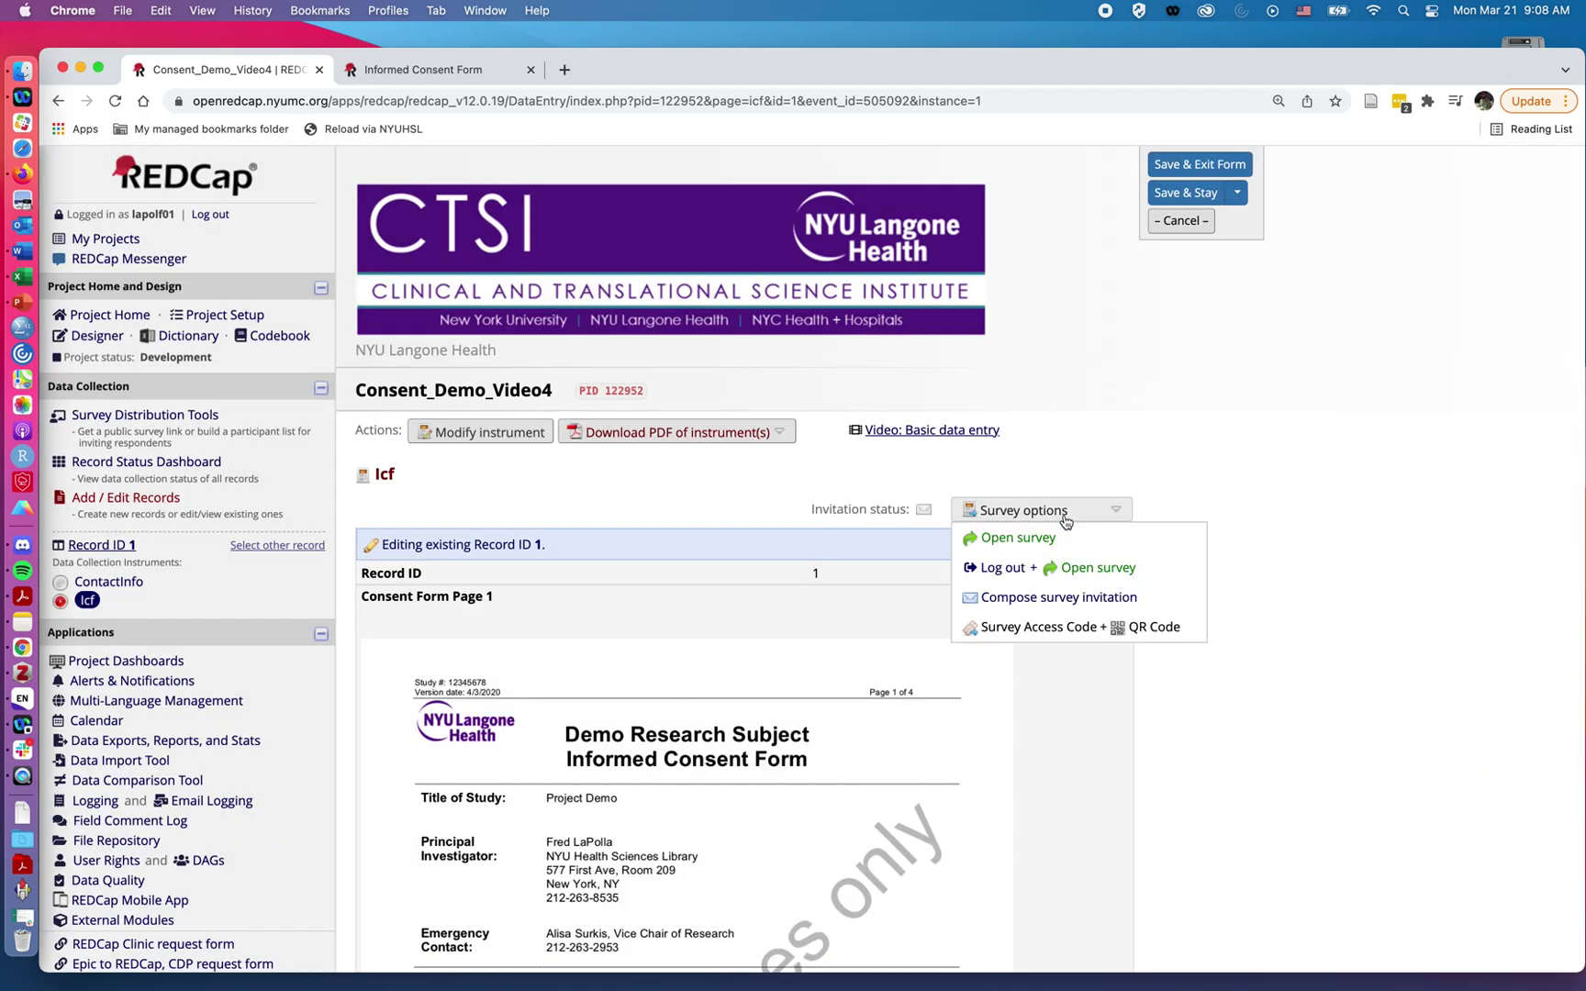
left_click(1064, 597)
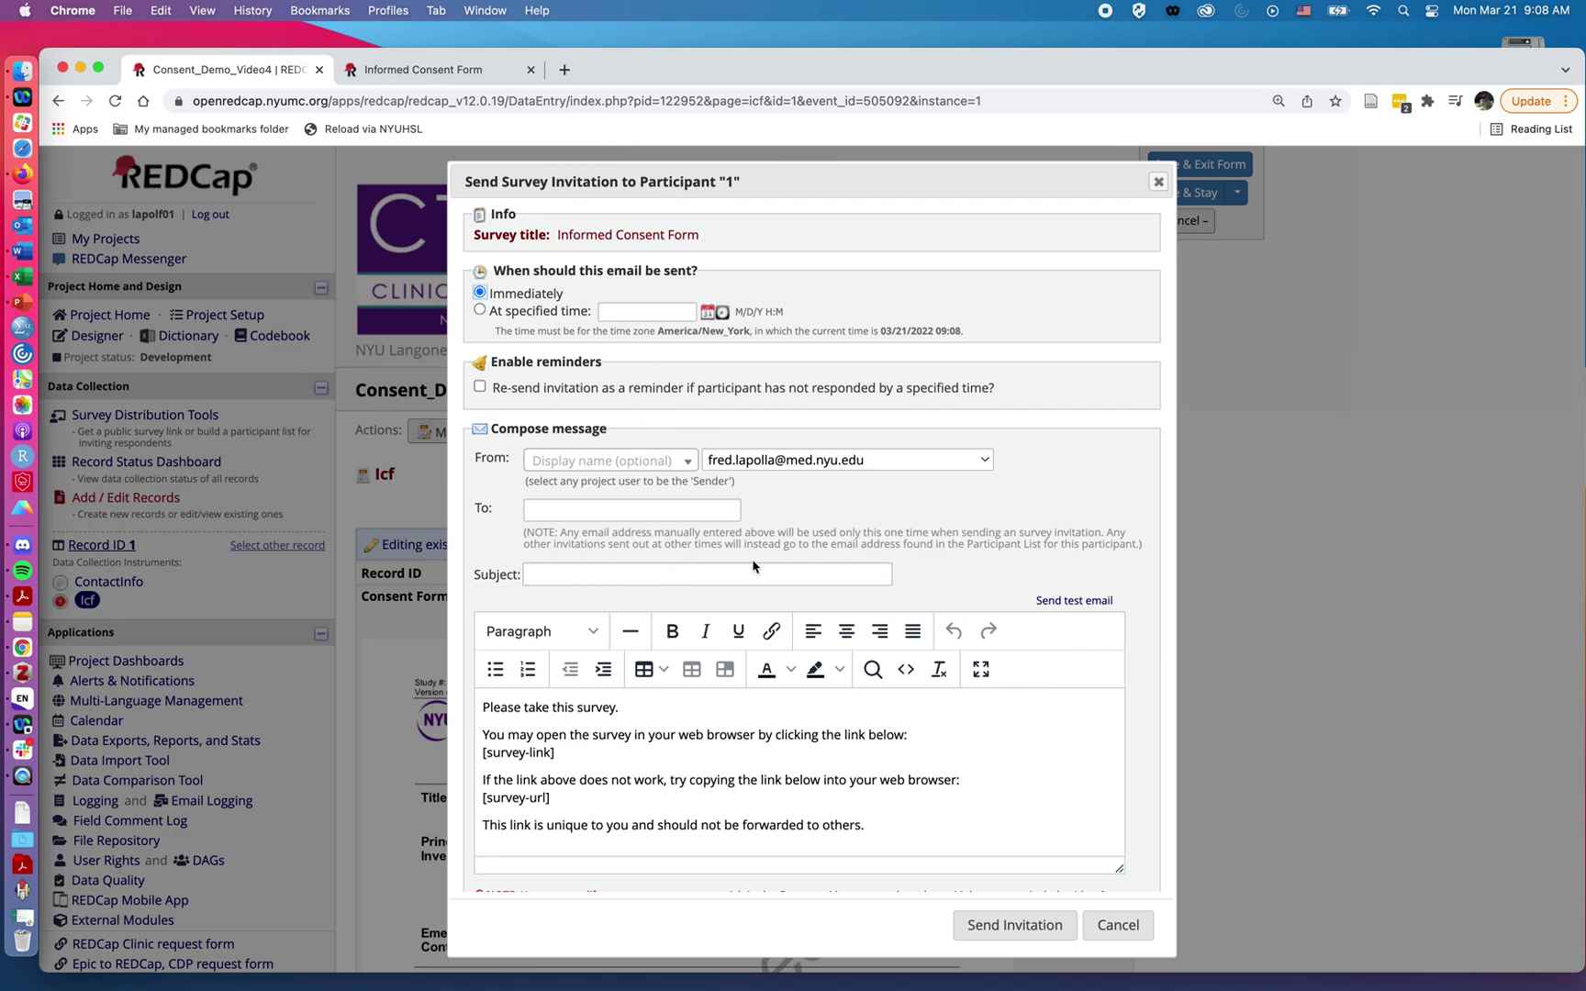
scroll(715, 771, "down", 2)
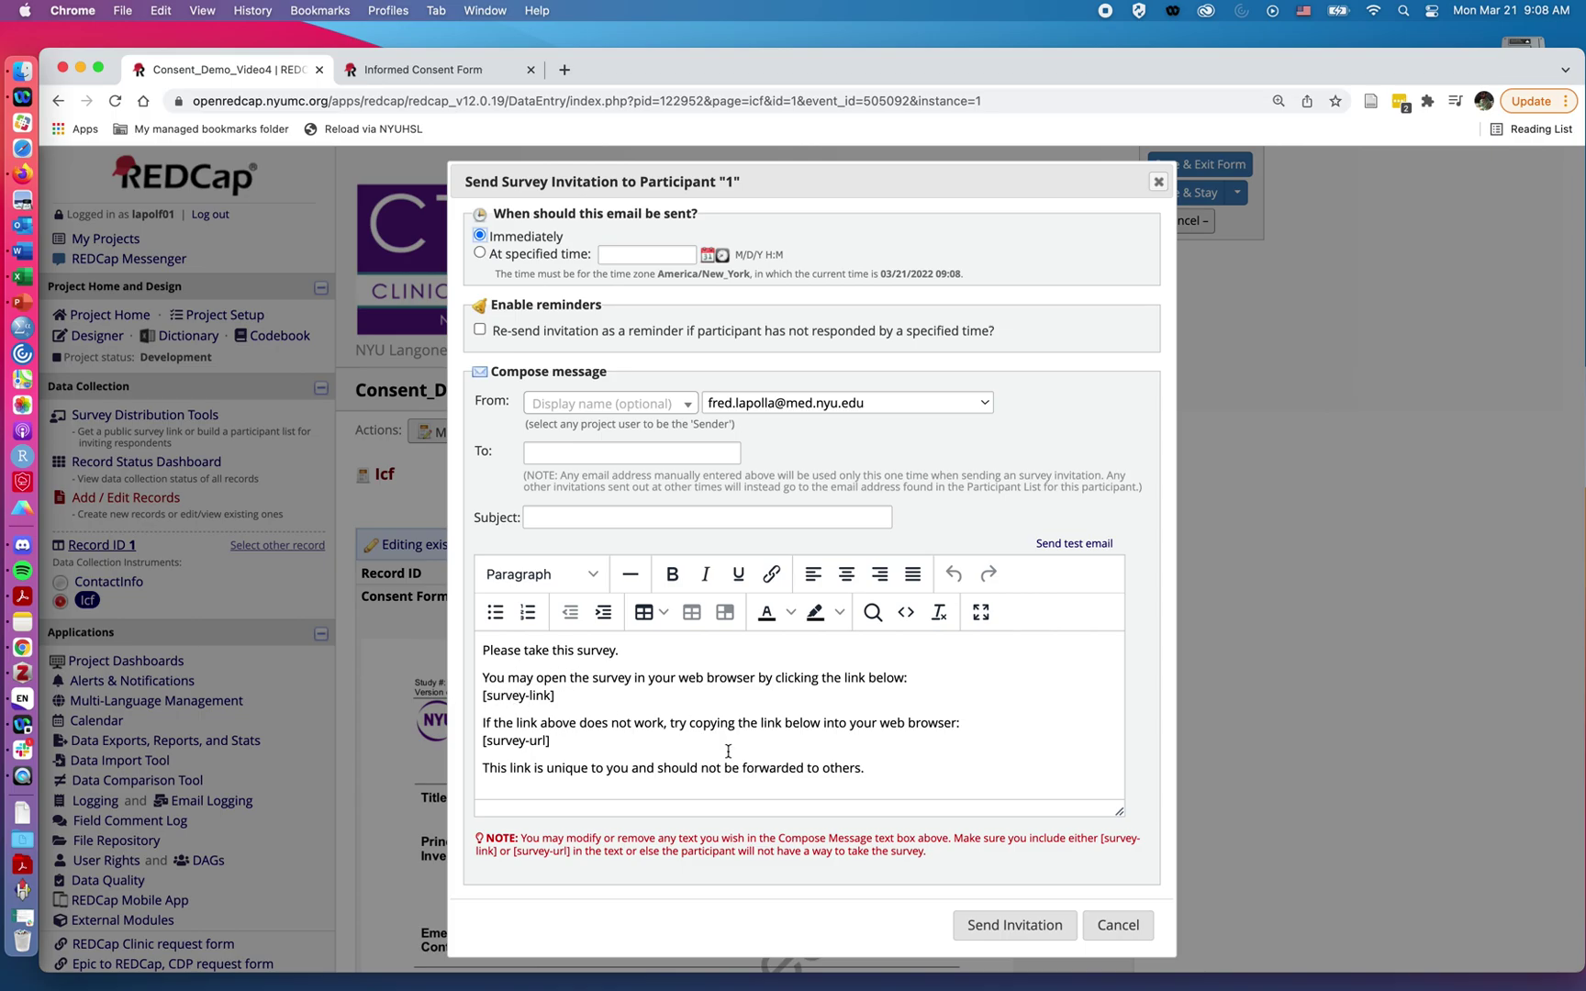
left_click(1117, 925)
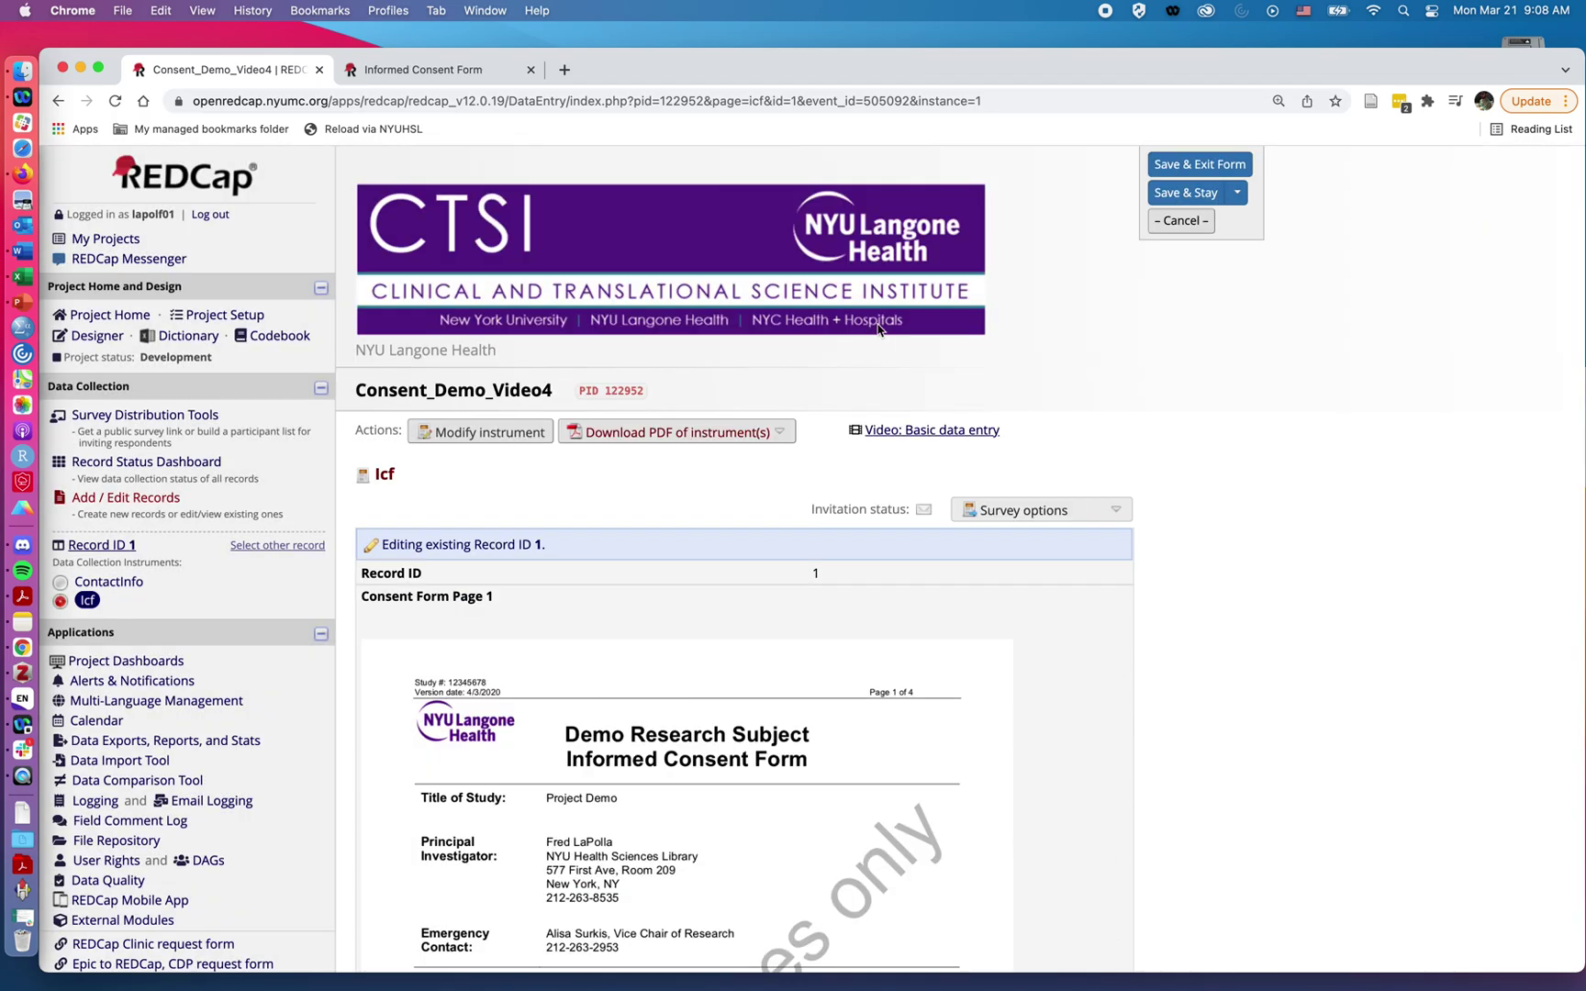
In the opened Informed Consent Form survey, enter Test as both the participant's first and last name
left_click(406, 73)
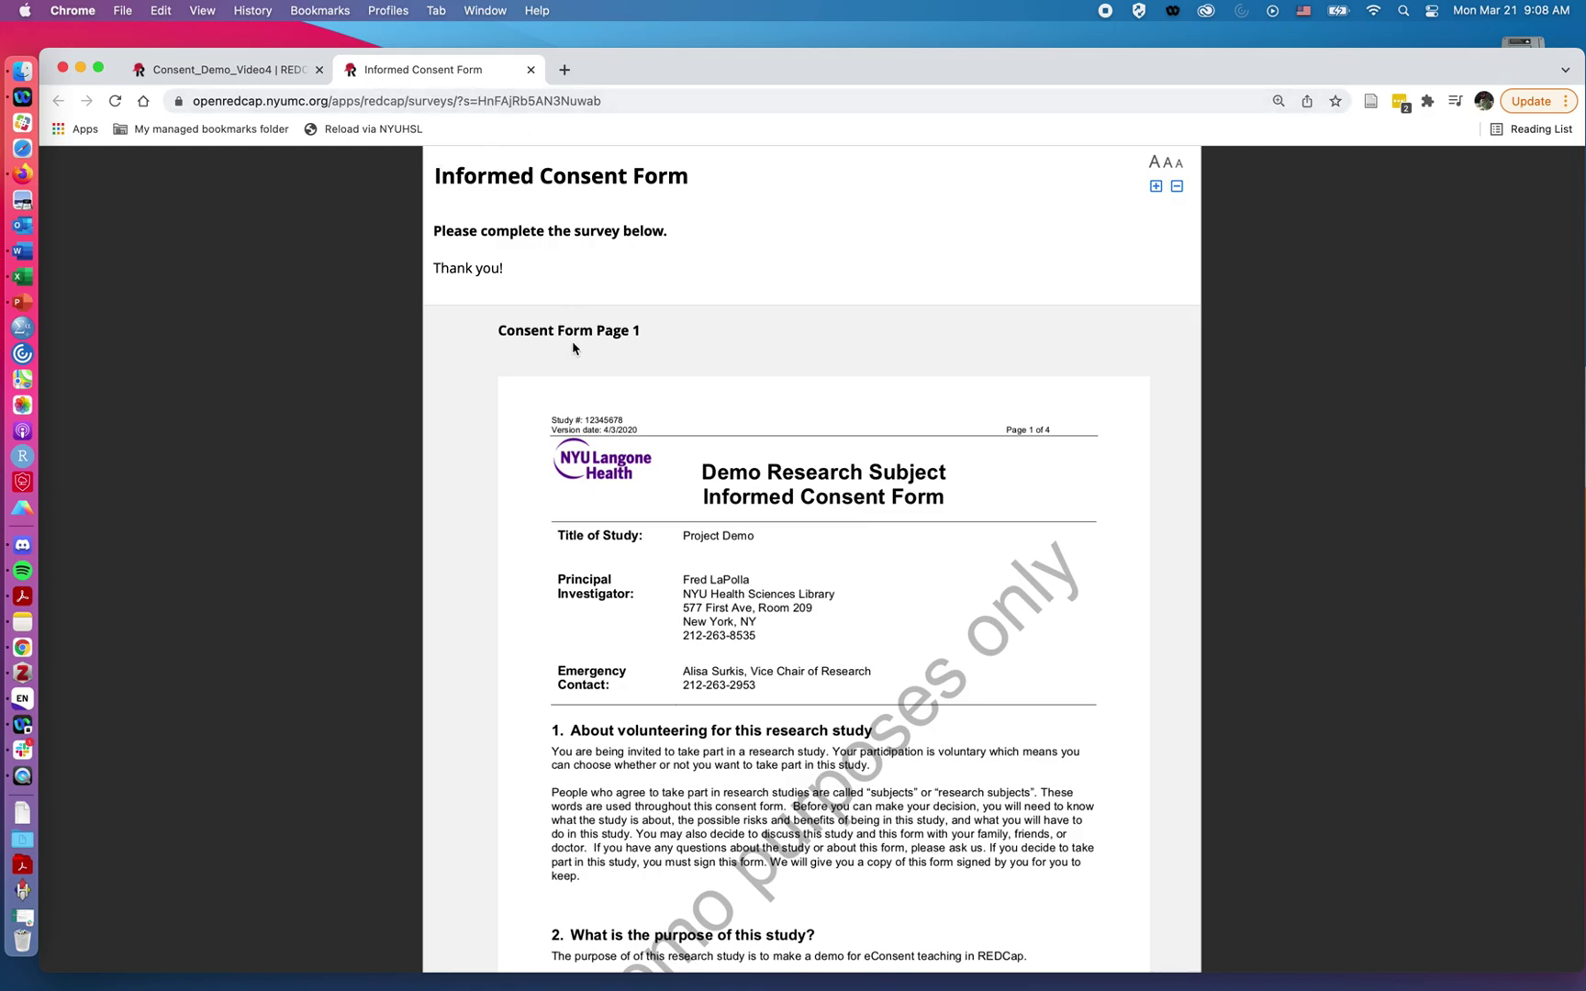
scroll(580, 351, "down", 4)
scroll(580, 351, "up", 3)
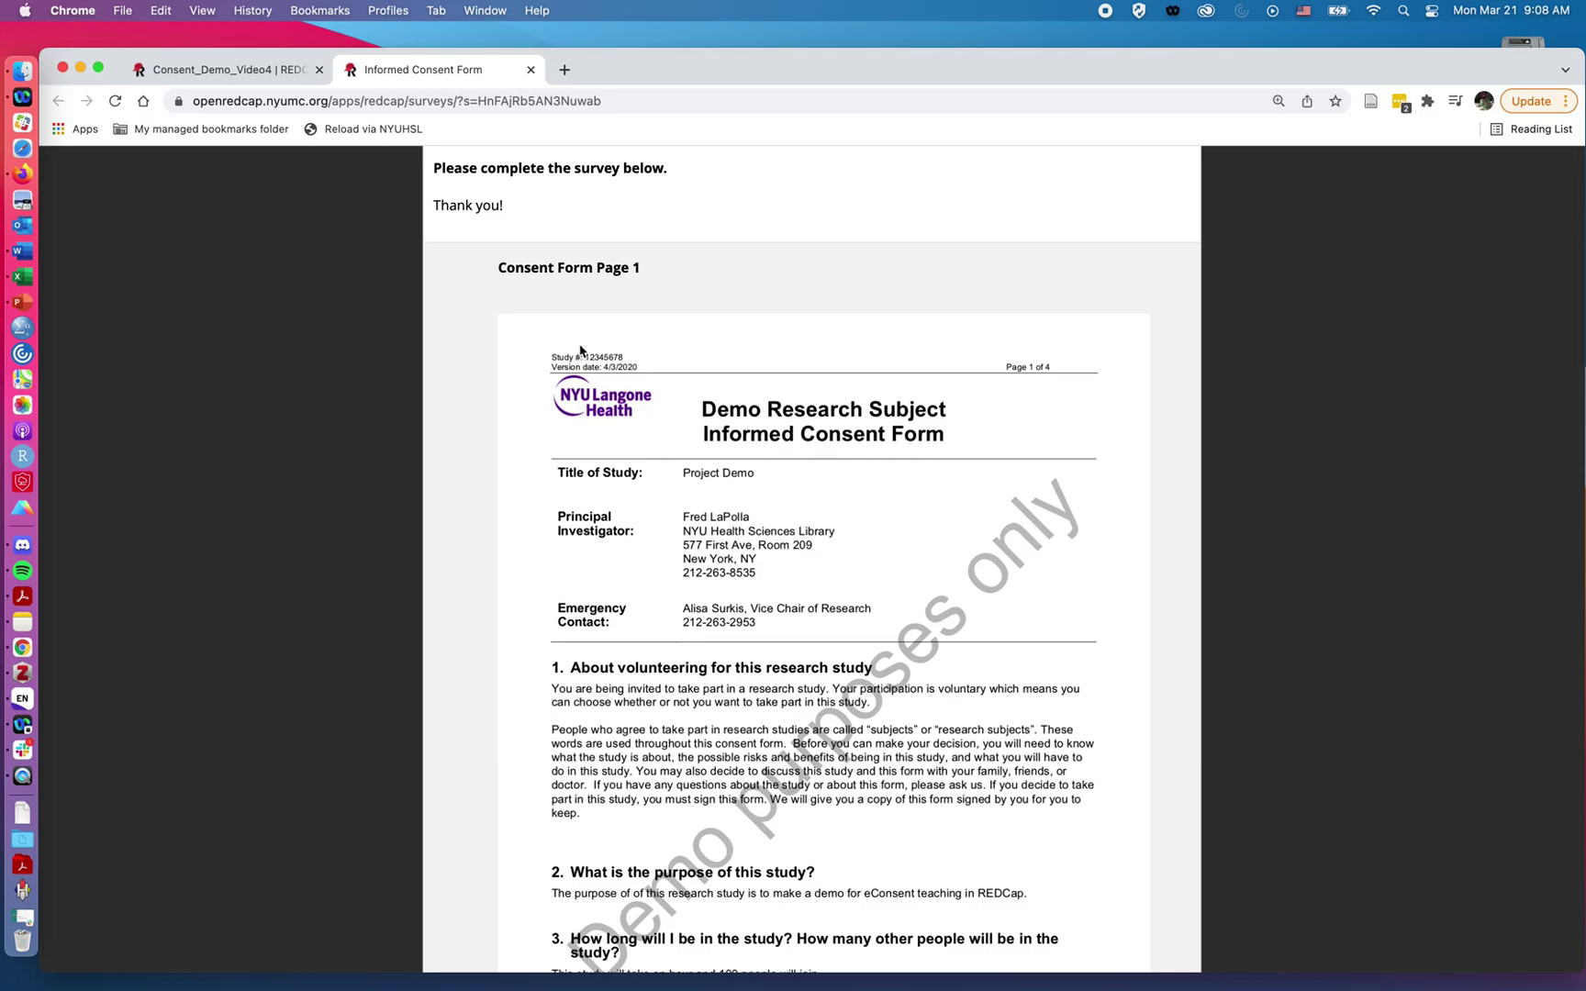
scroll(582, 420, "down", 20)
scroll(582, 420, "down", 20)
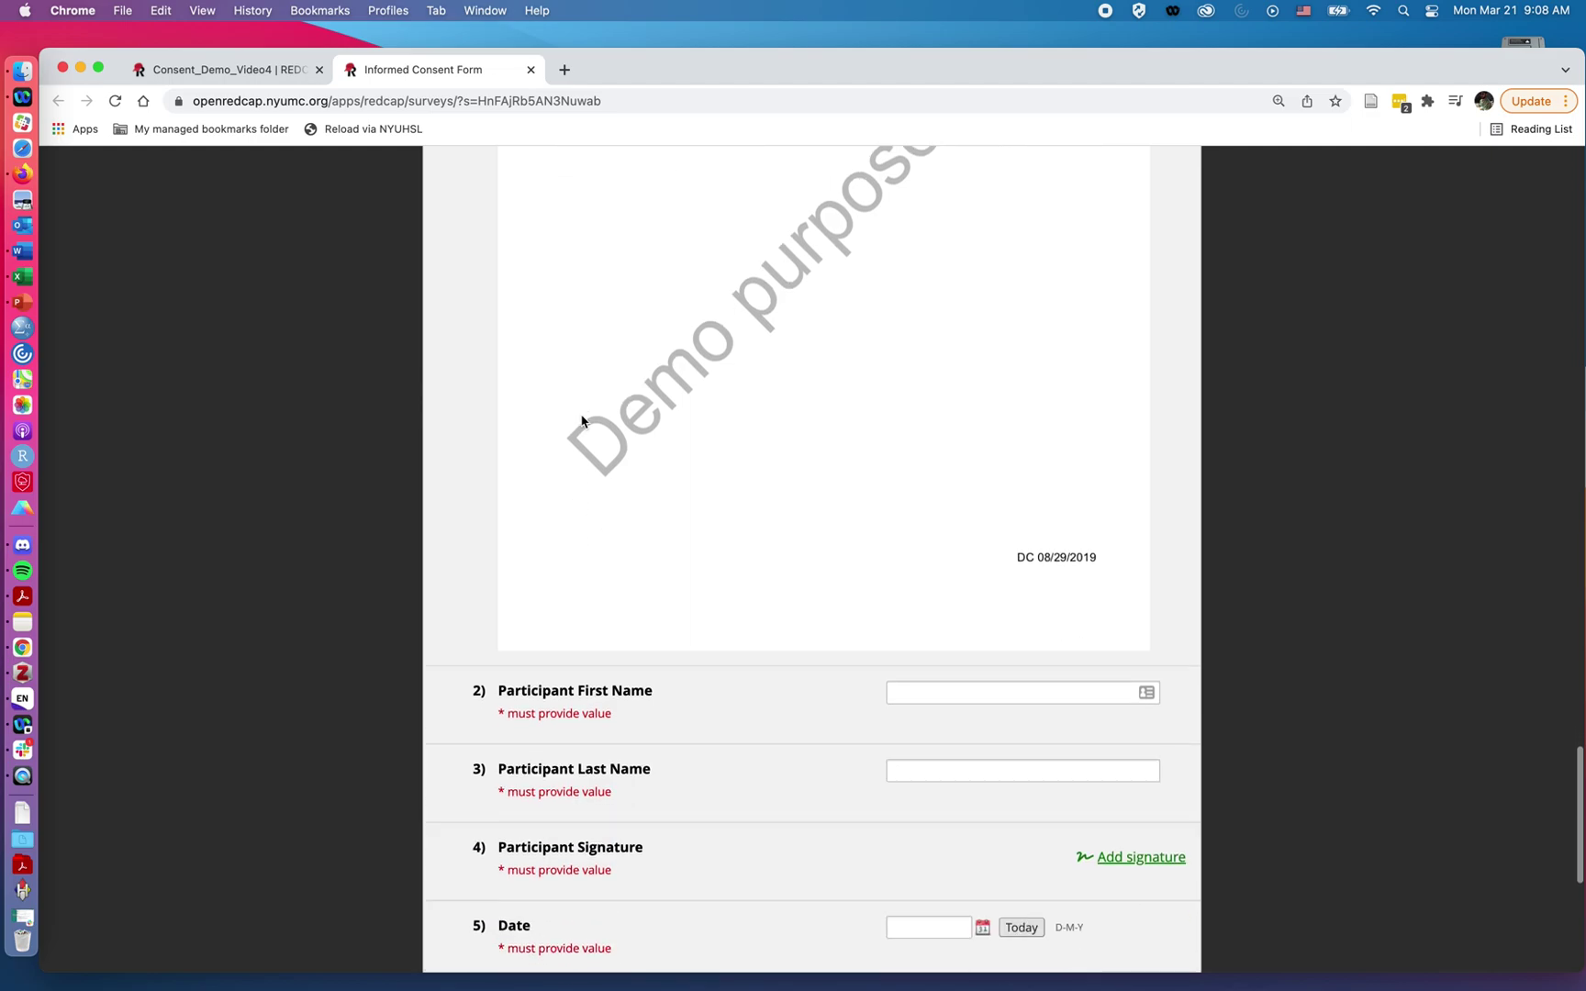
scroll(581, 420, "down", 5)
left_click(924, 454)
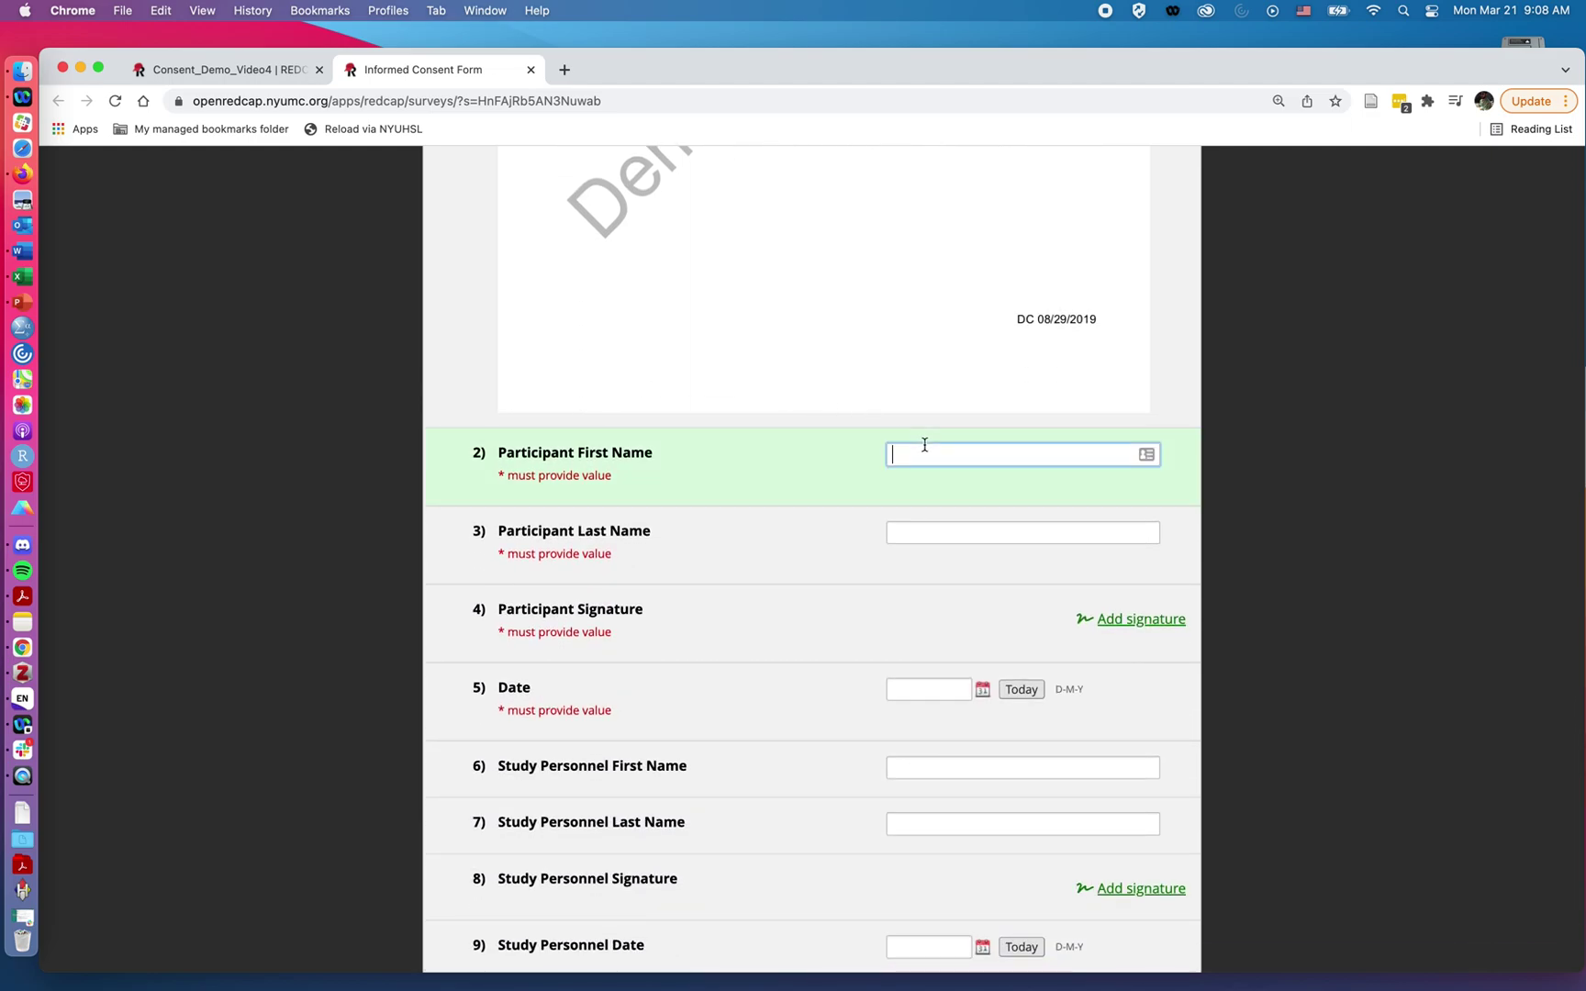
type("Test")
key("Tab")
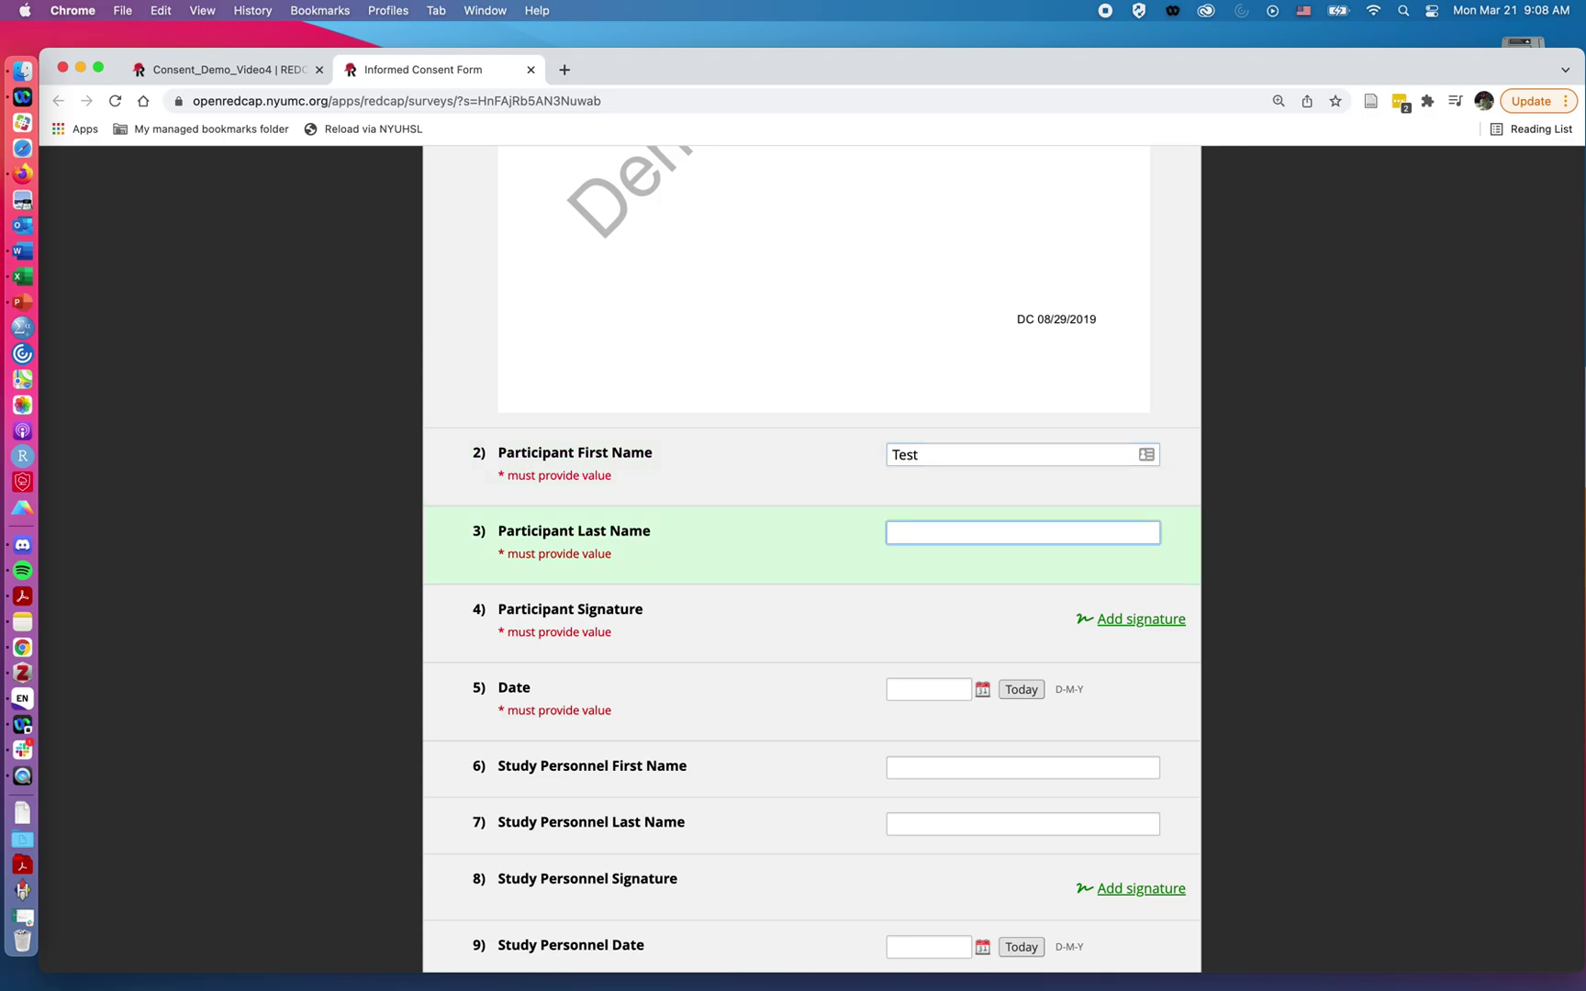
type("Test")
Draw and save a T-shaped participant signature and set the participant's date to today
left_click(1147, 624)
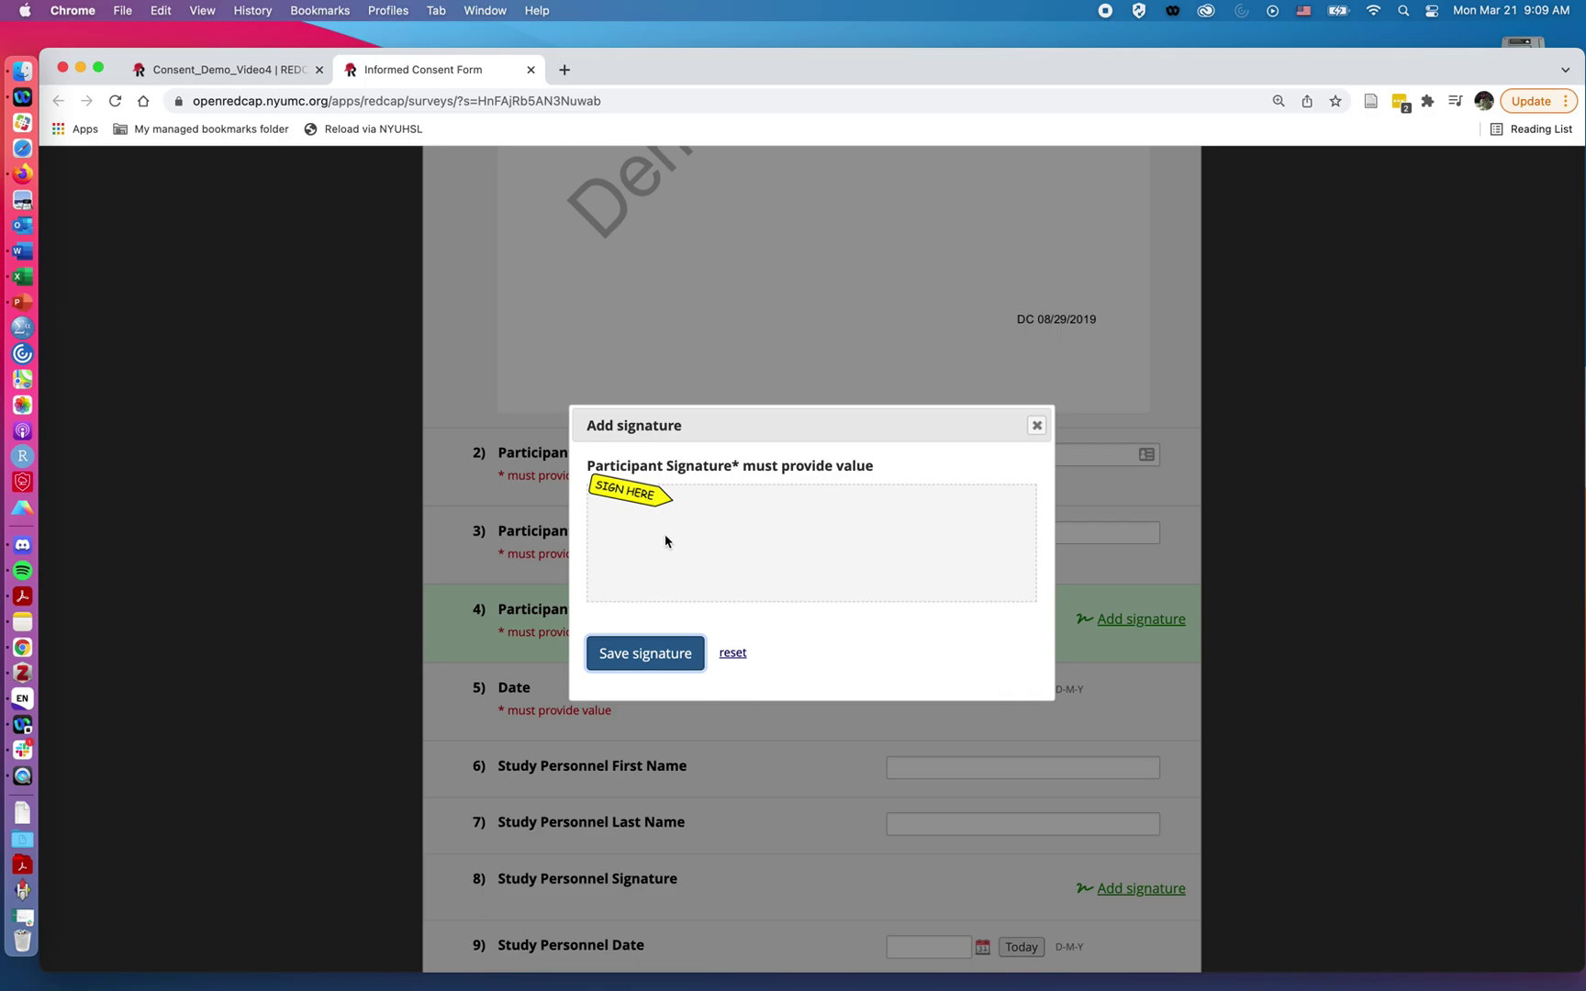
mouse_move(608, 518)
left_mouse_down()
mouse_move(752, 519)
mouse_move(671, 592)
left_mouse_up()
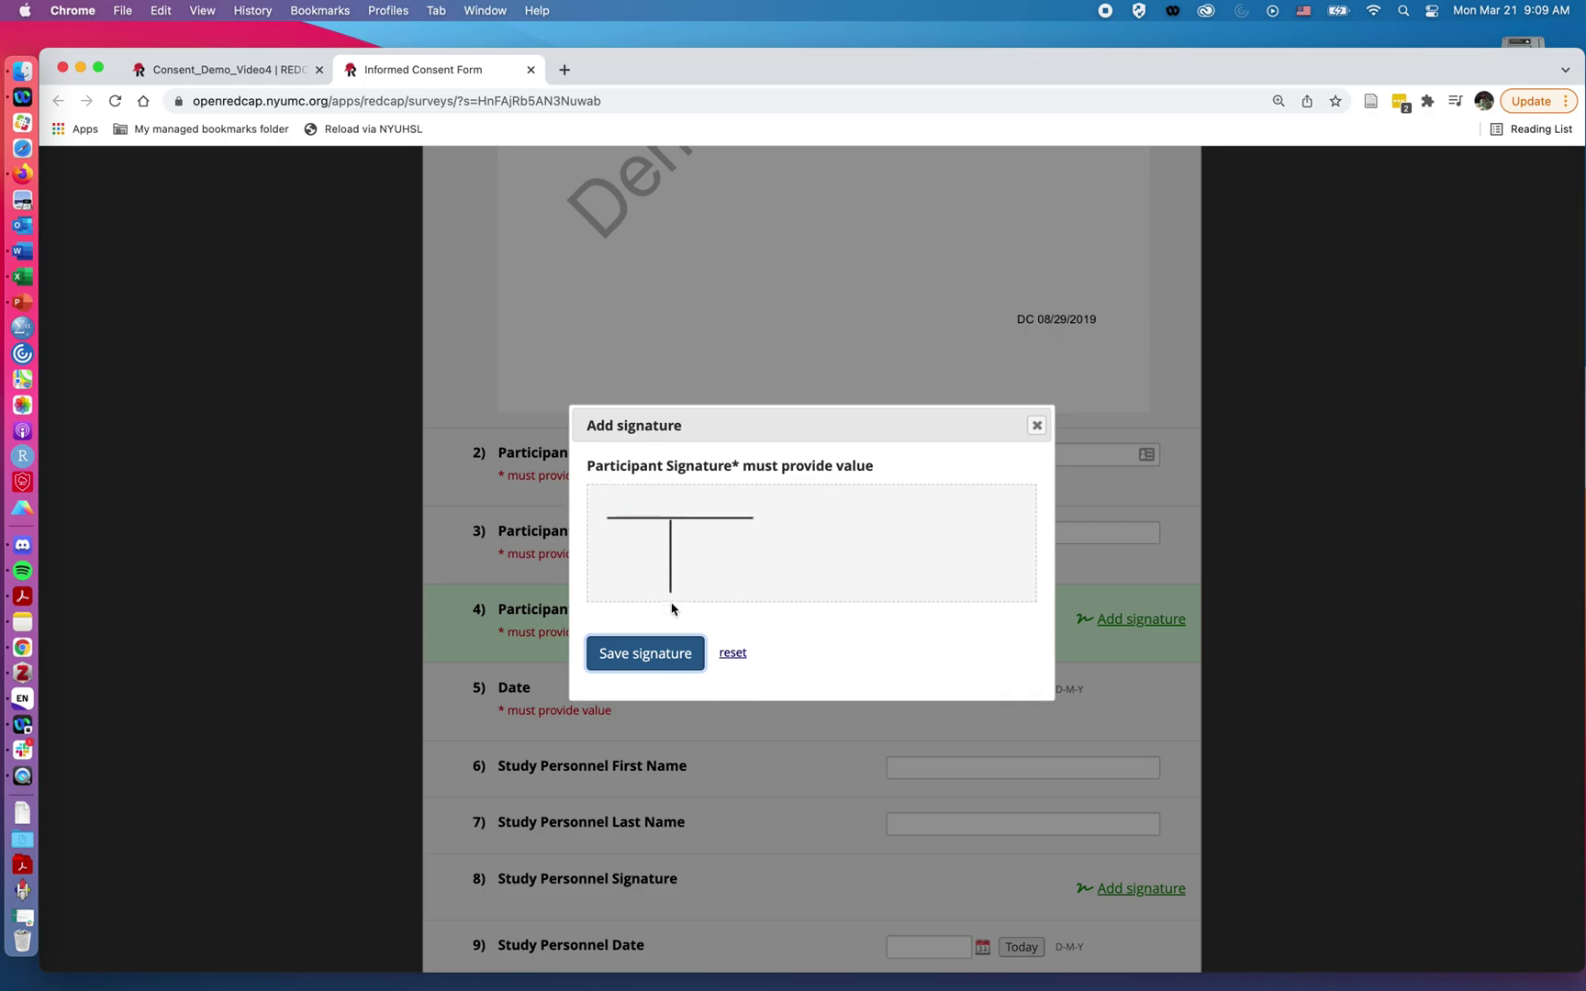
left_click(643, 653)
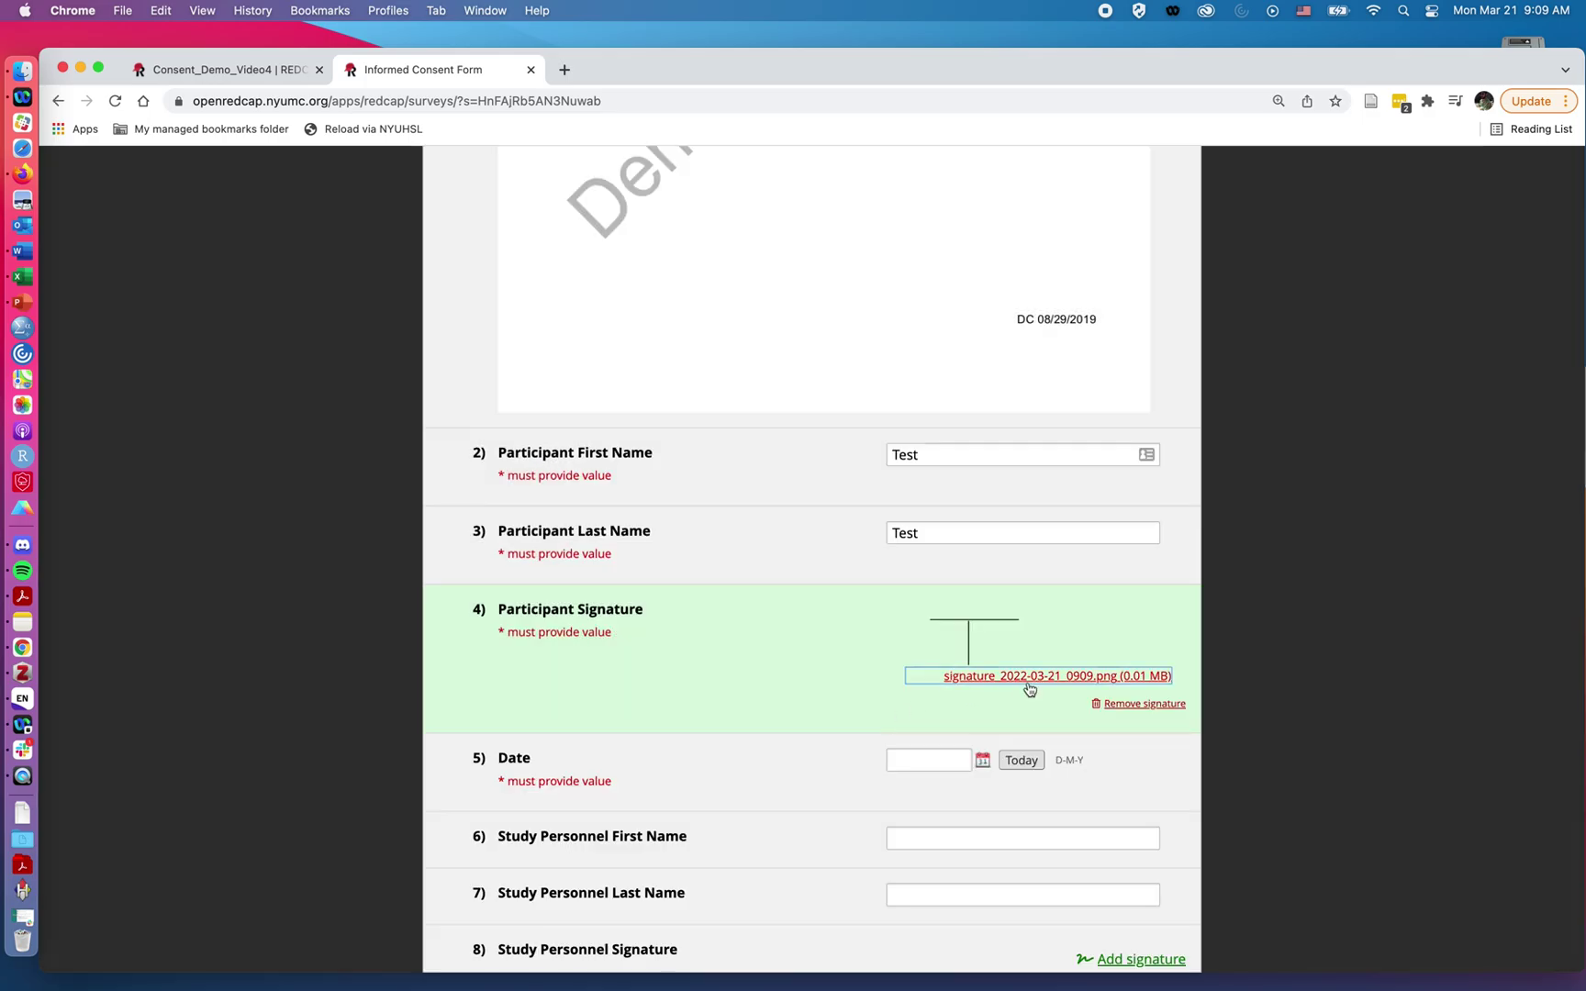
left_click(1021, 762)
Advance to the read-only review of the responses, certify the information as correct, and submit the consent form
scroll(841, 834, "down", 5)
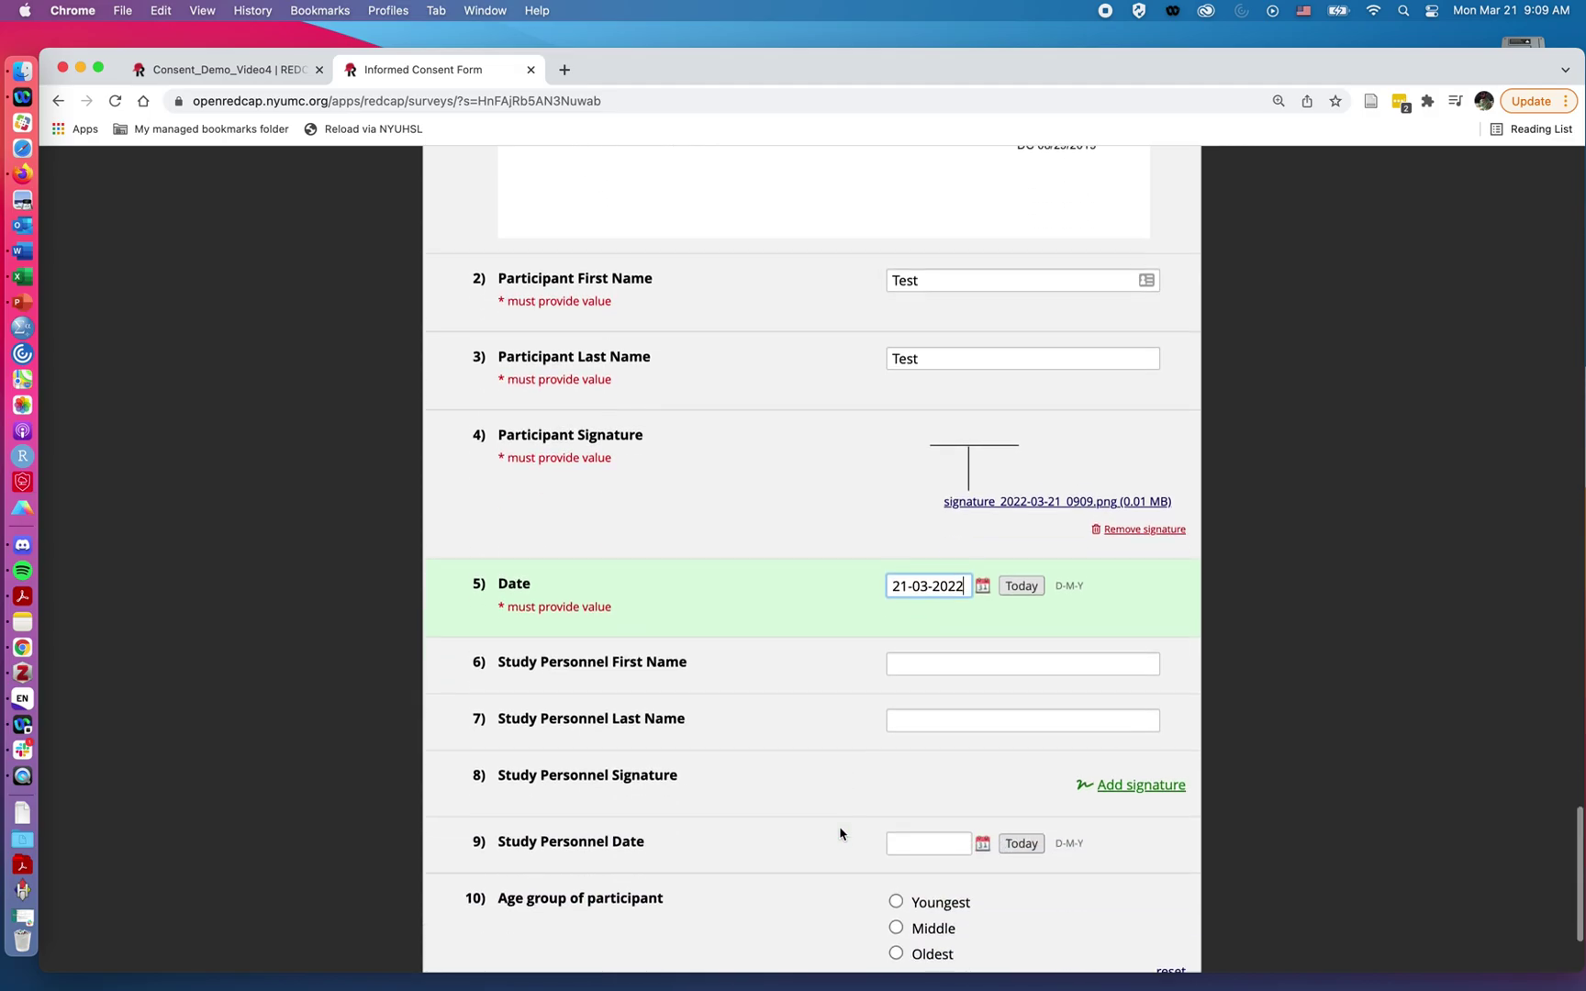
left_click(821, 851)
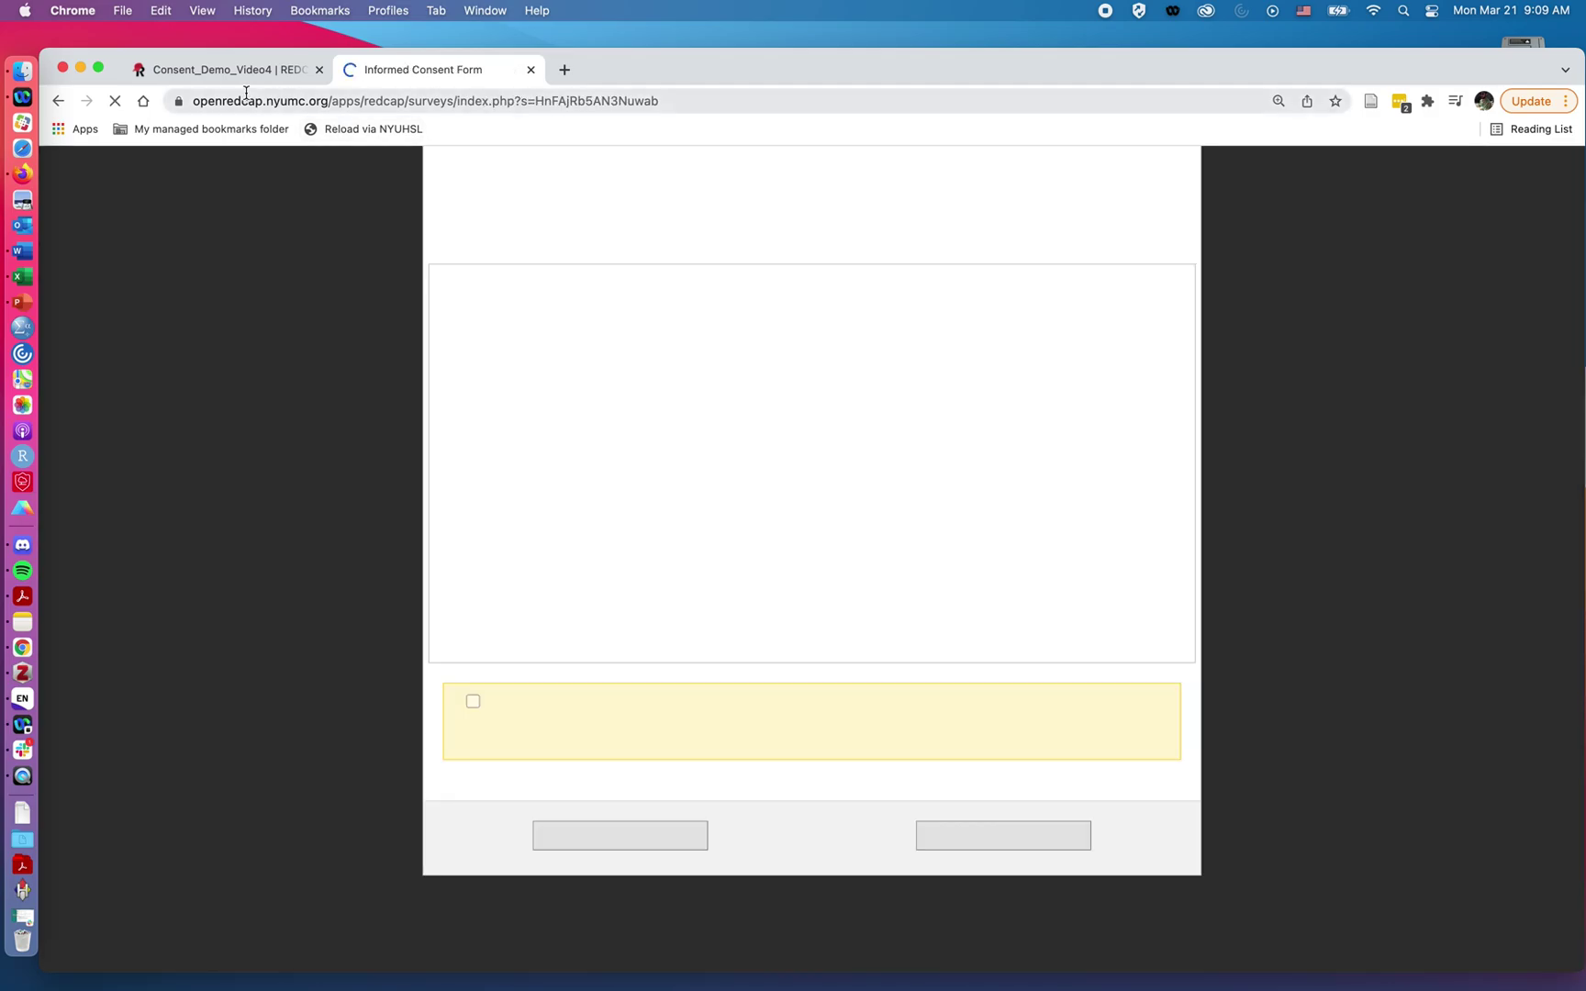
left_click(234, 71)
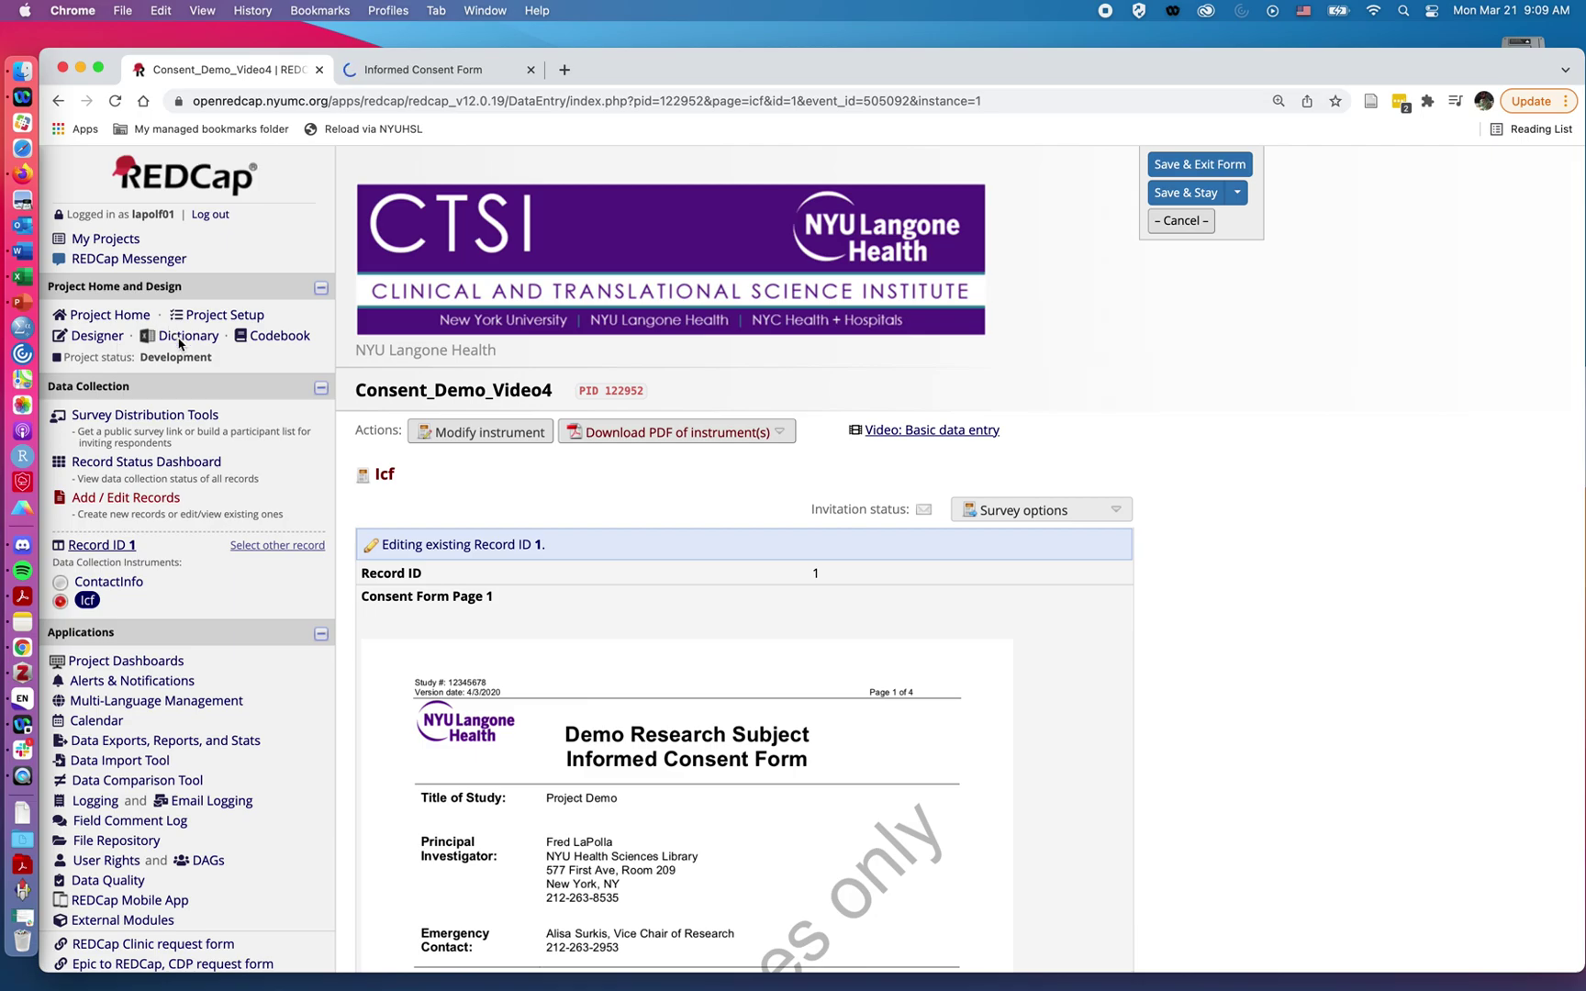
left_click(393, 65)
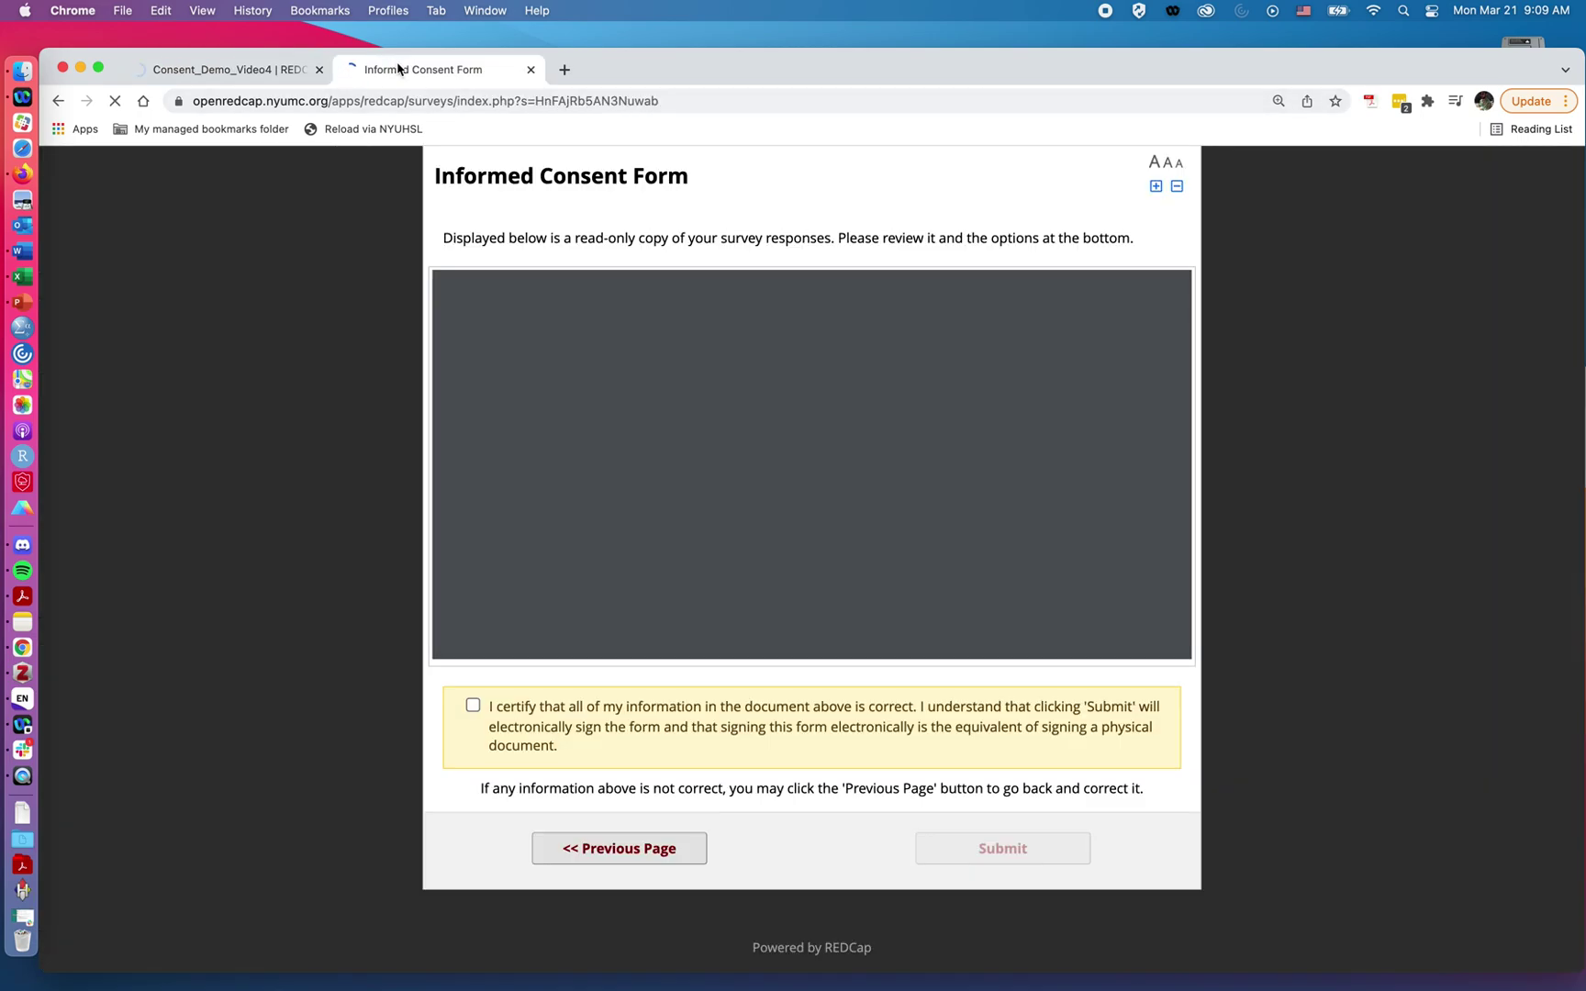
left_click(472, 706)
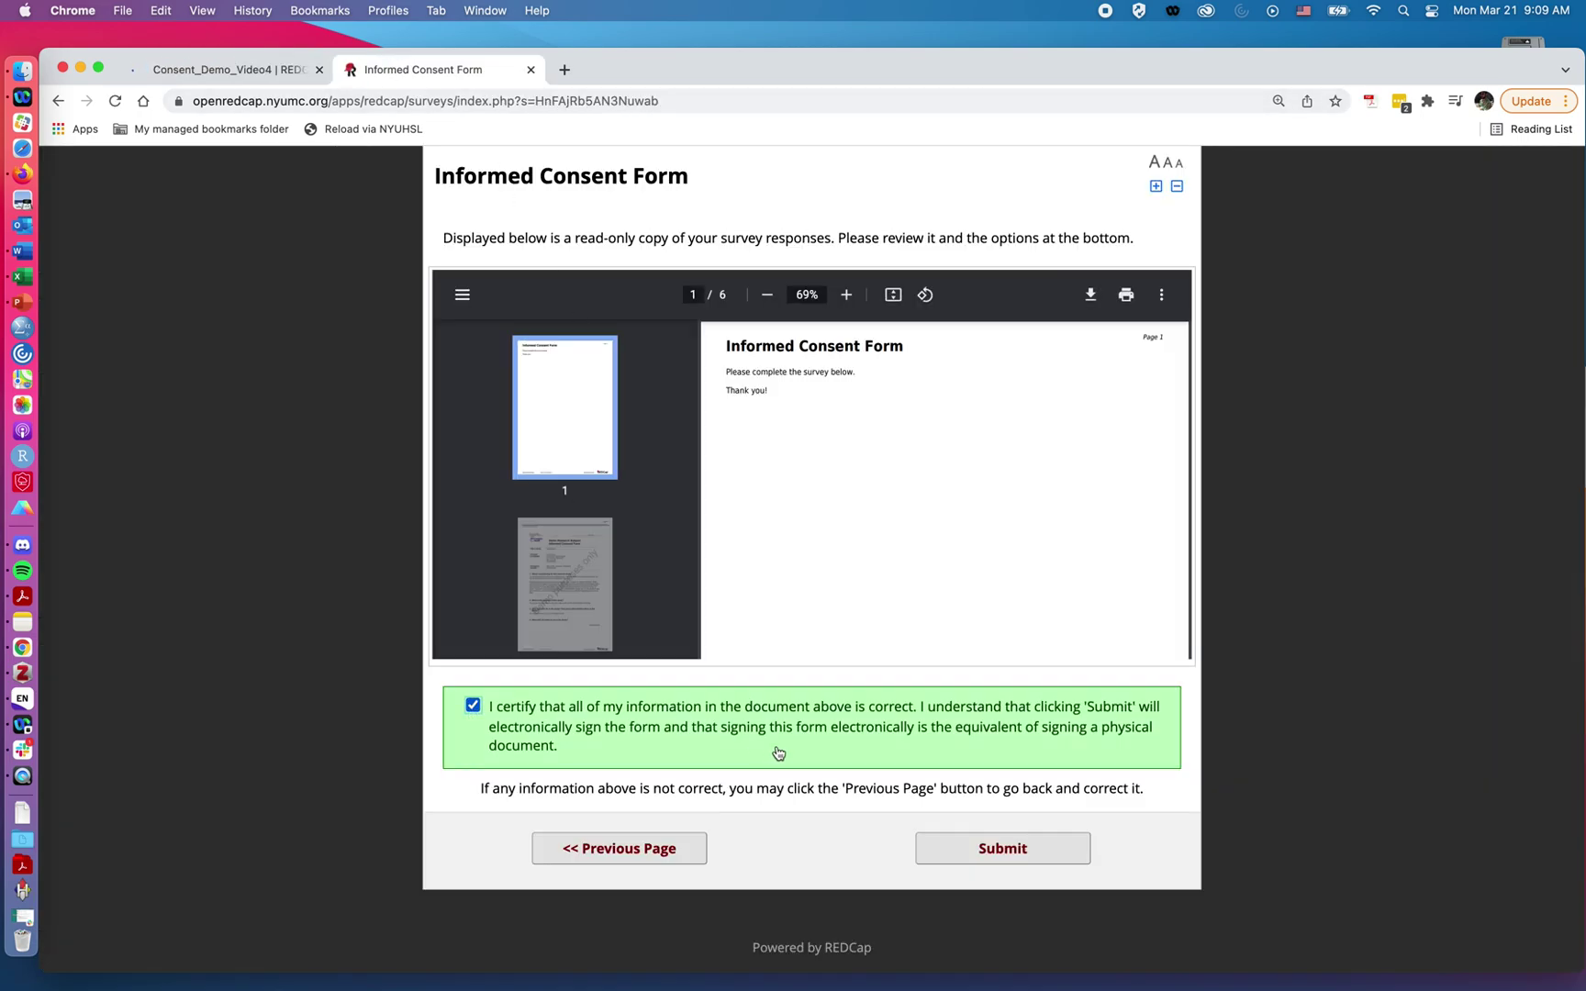
left_click(984, 846)
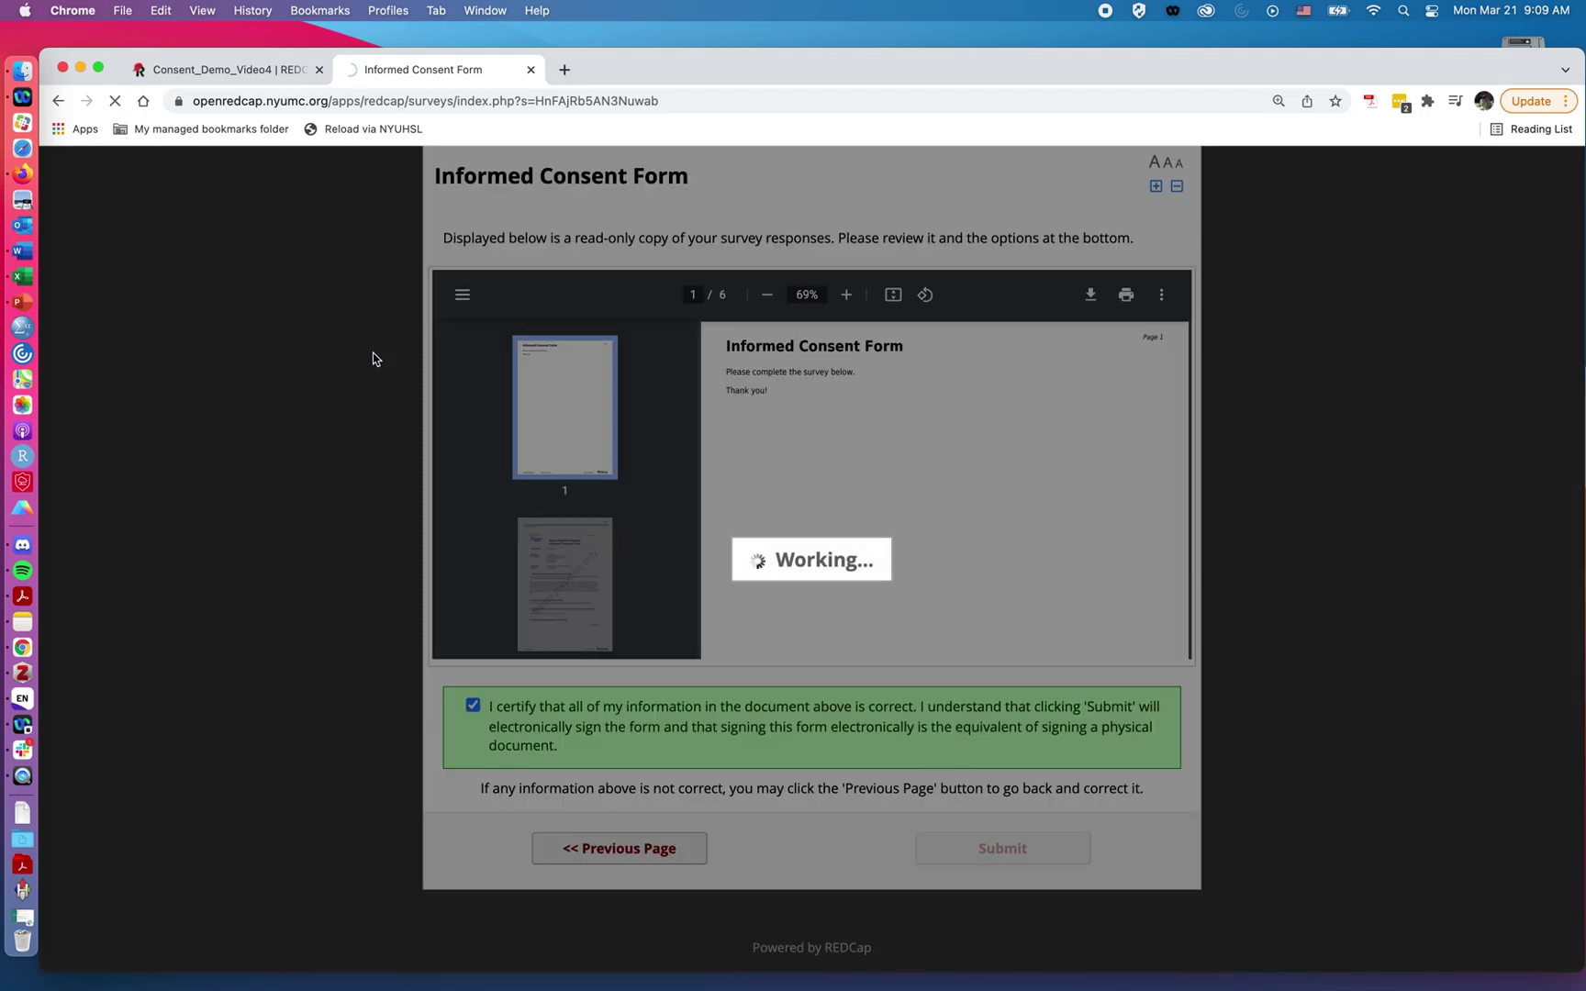
Bring the project to its Project Setup page and check the survey's completion page in the other tab
left_click(196, 77)
left_click(189, 316)
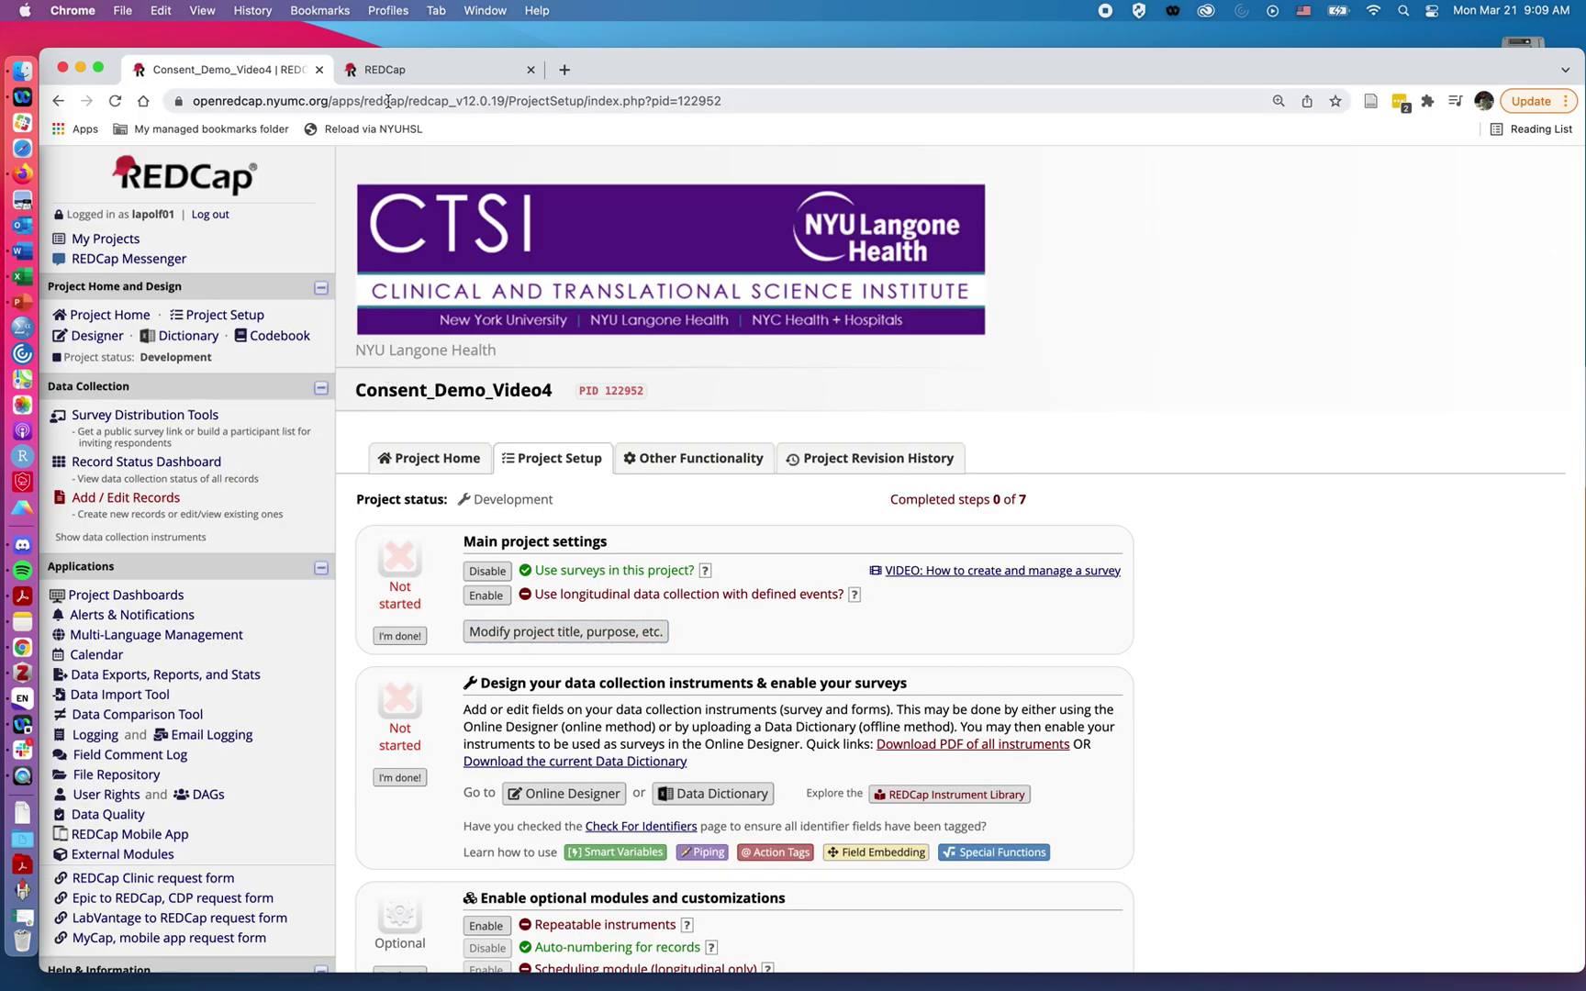
left_click(405, 70)
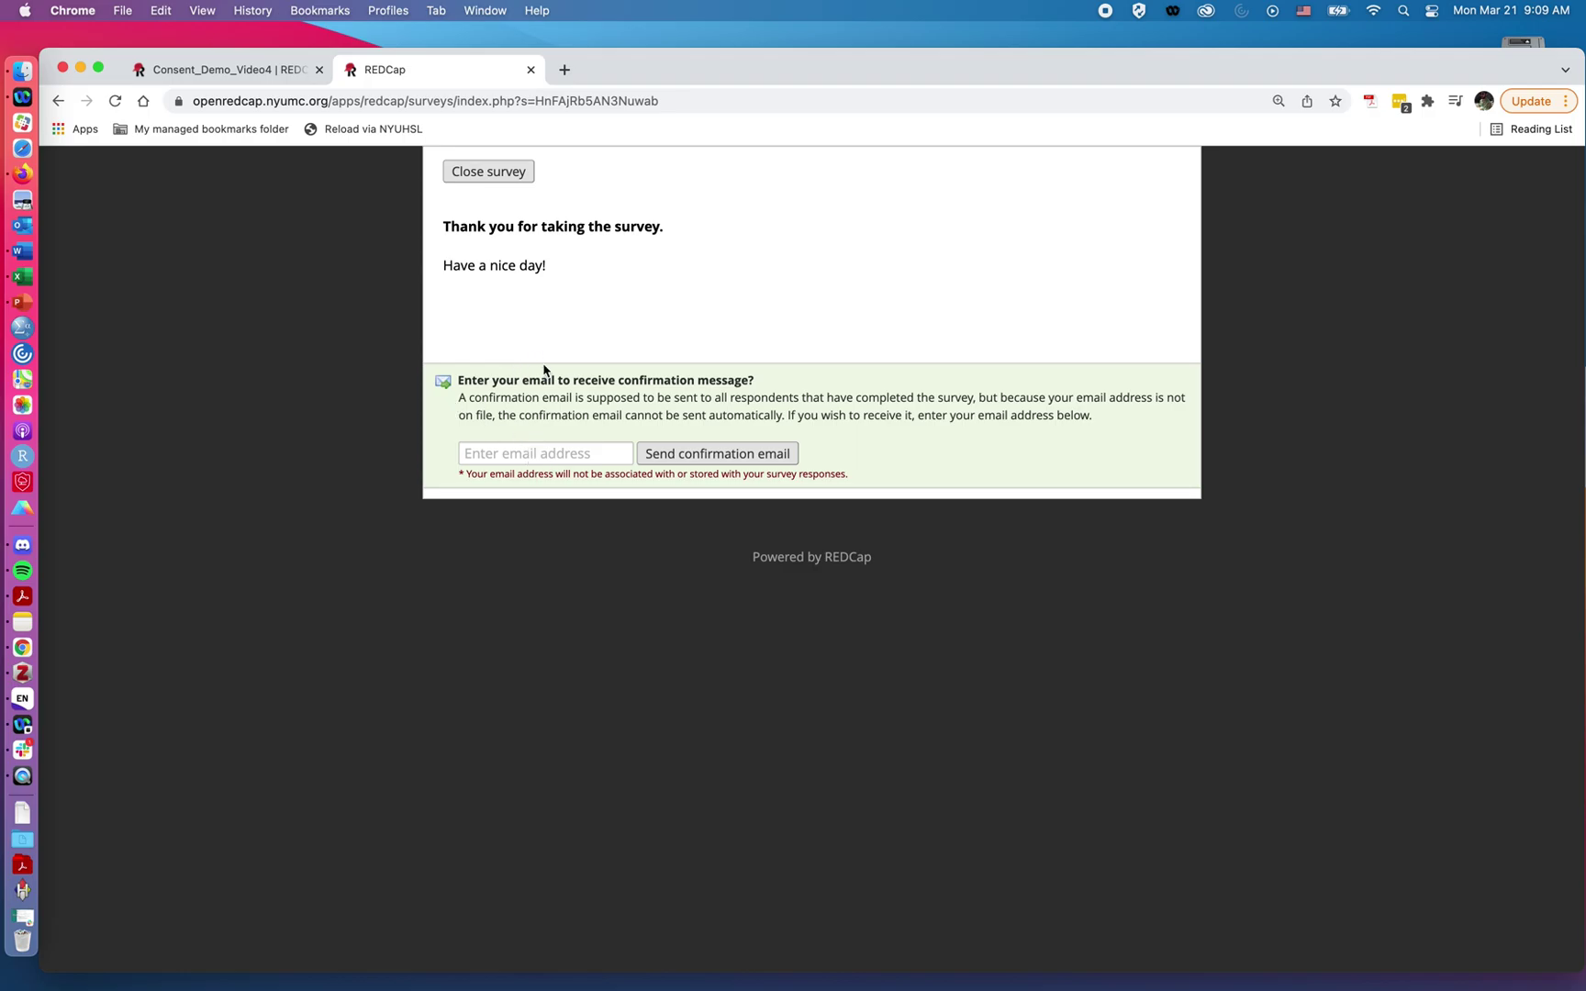
Return to the project and open User Rights to view the table of users and roles
left_click(234, 72)
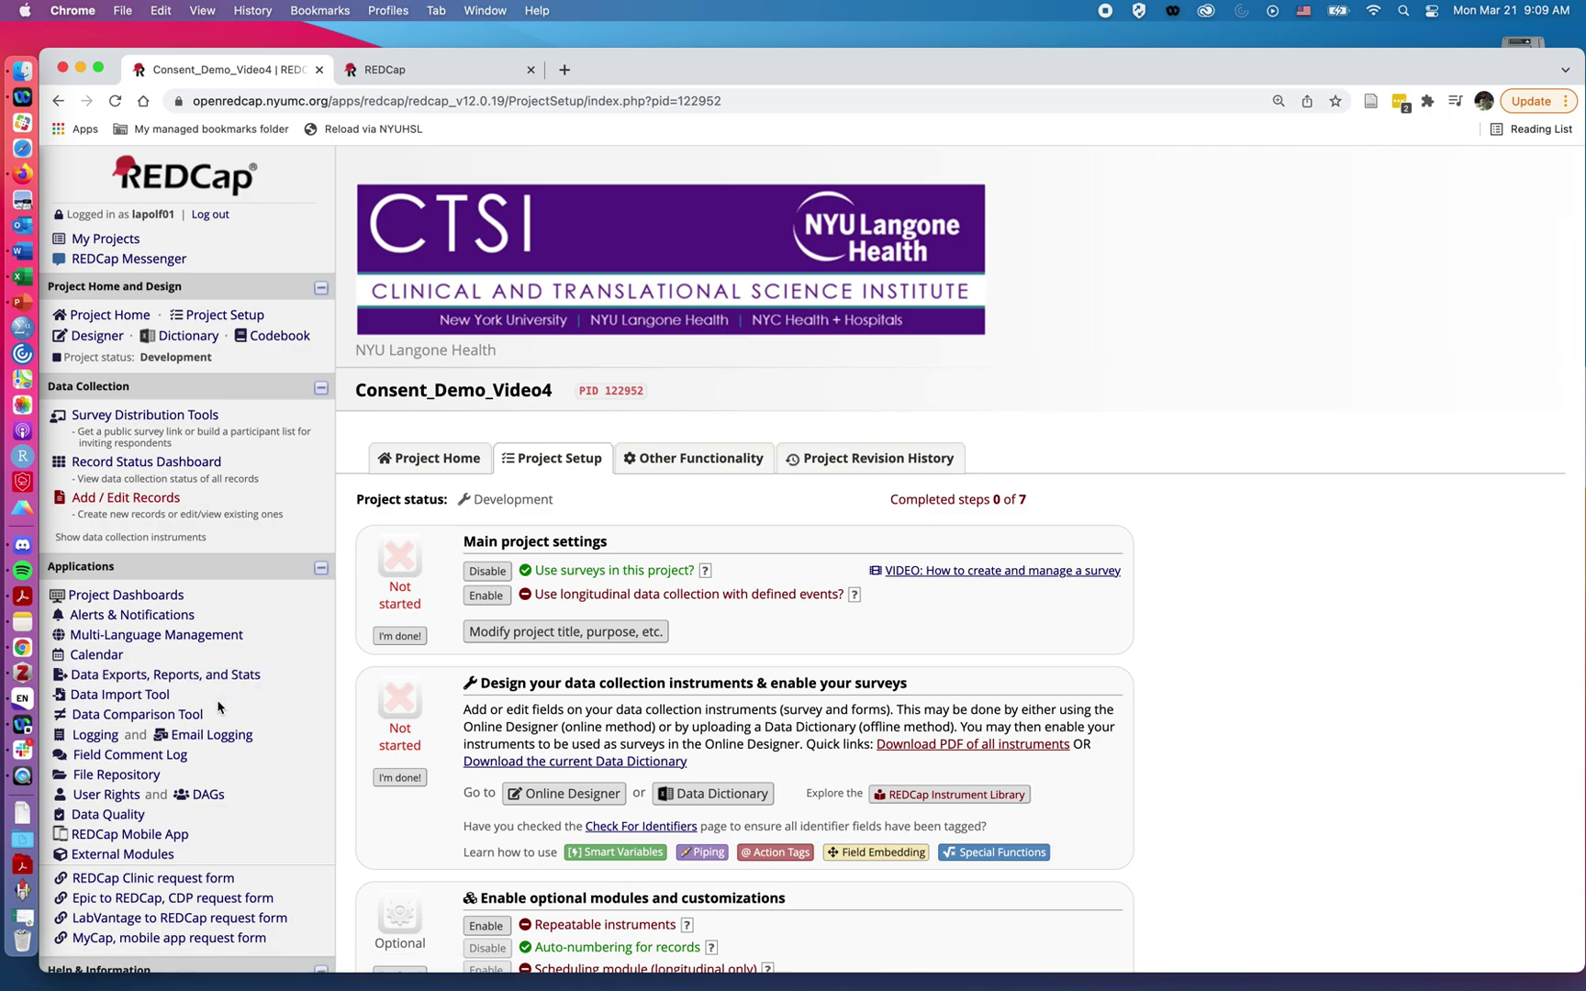
left_click(107, 794)
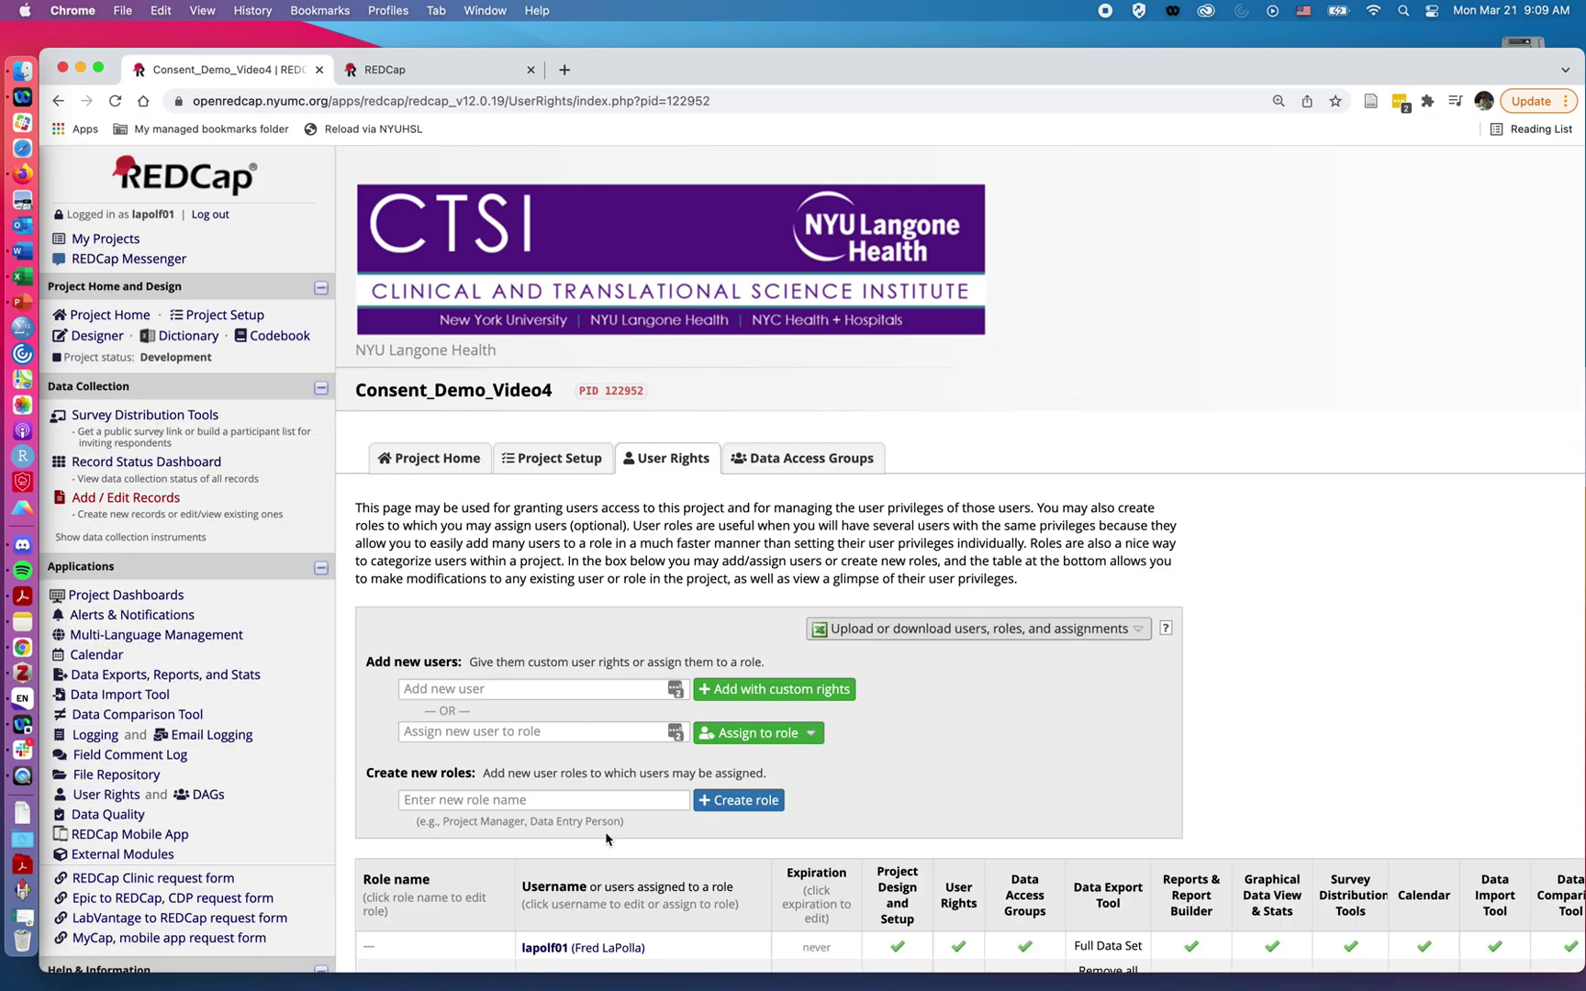
scroll(606, 839, "down", 3)
scroll(606, 839, "down", 1)
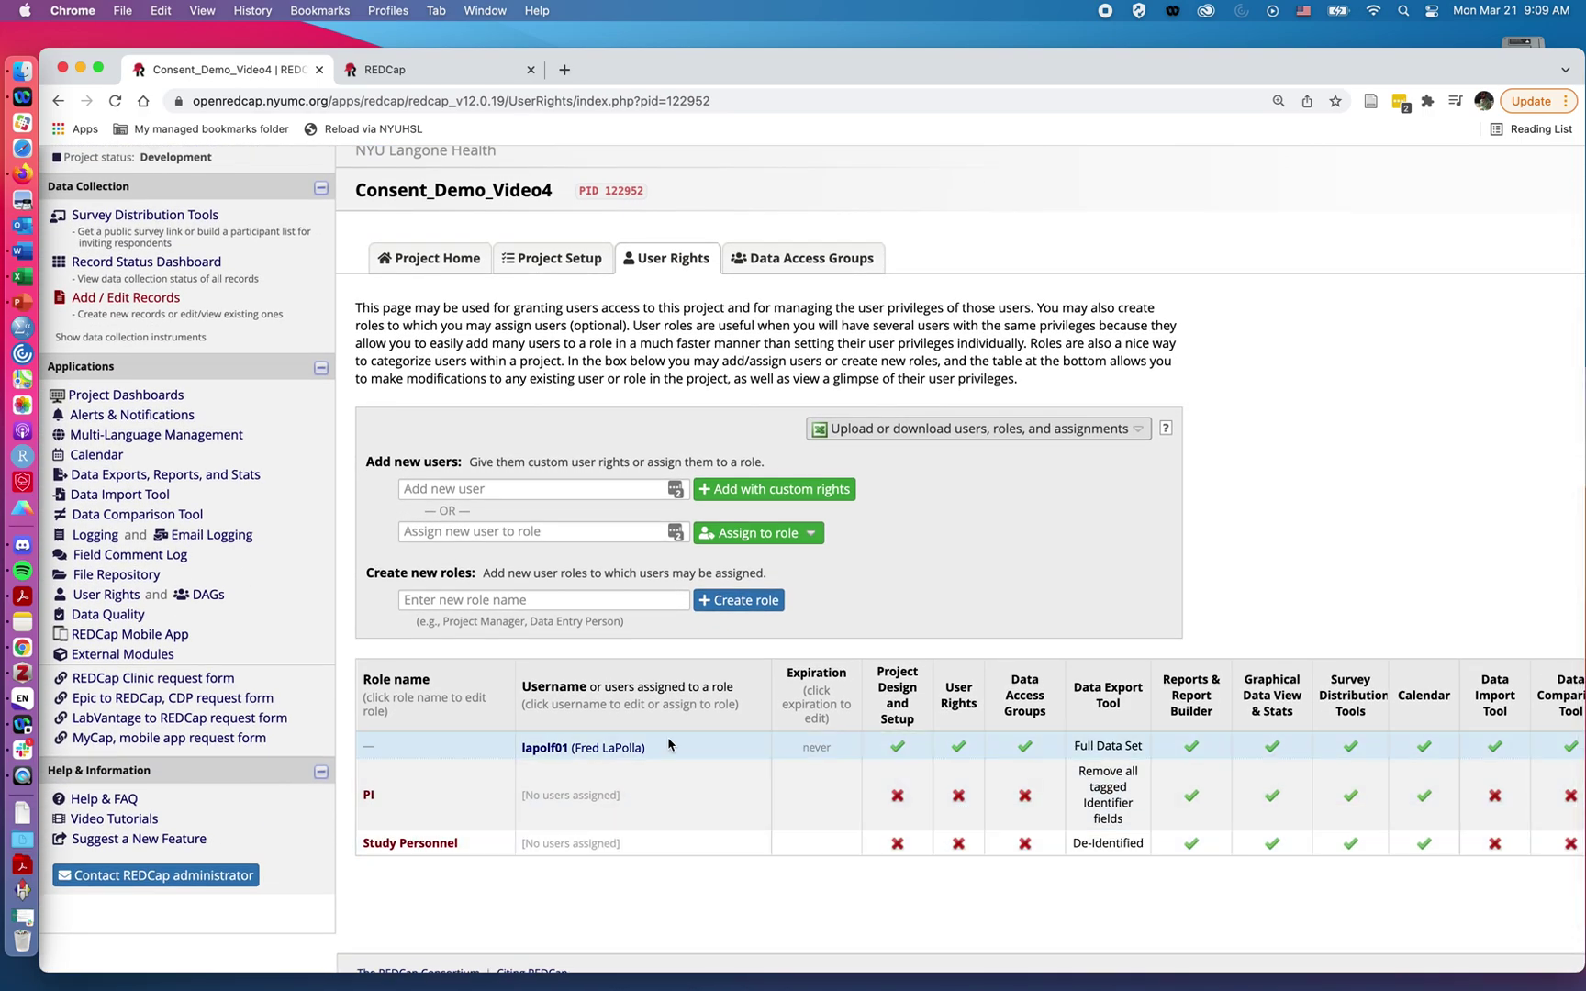
Open the existing user's privileges, check the right to edit Icf survey responses, and save the privileges
left_click(597, 749)
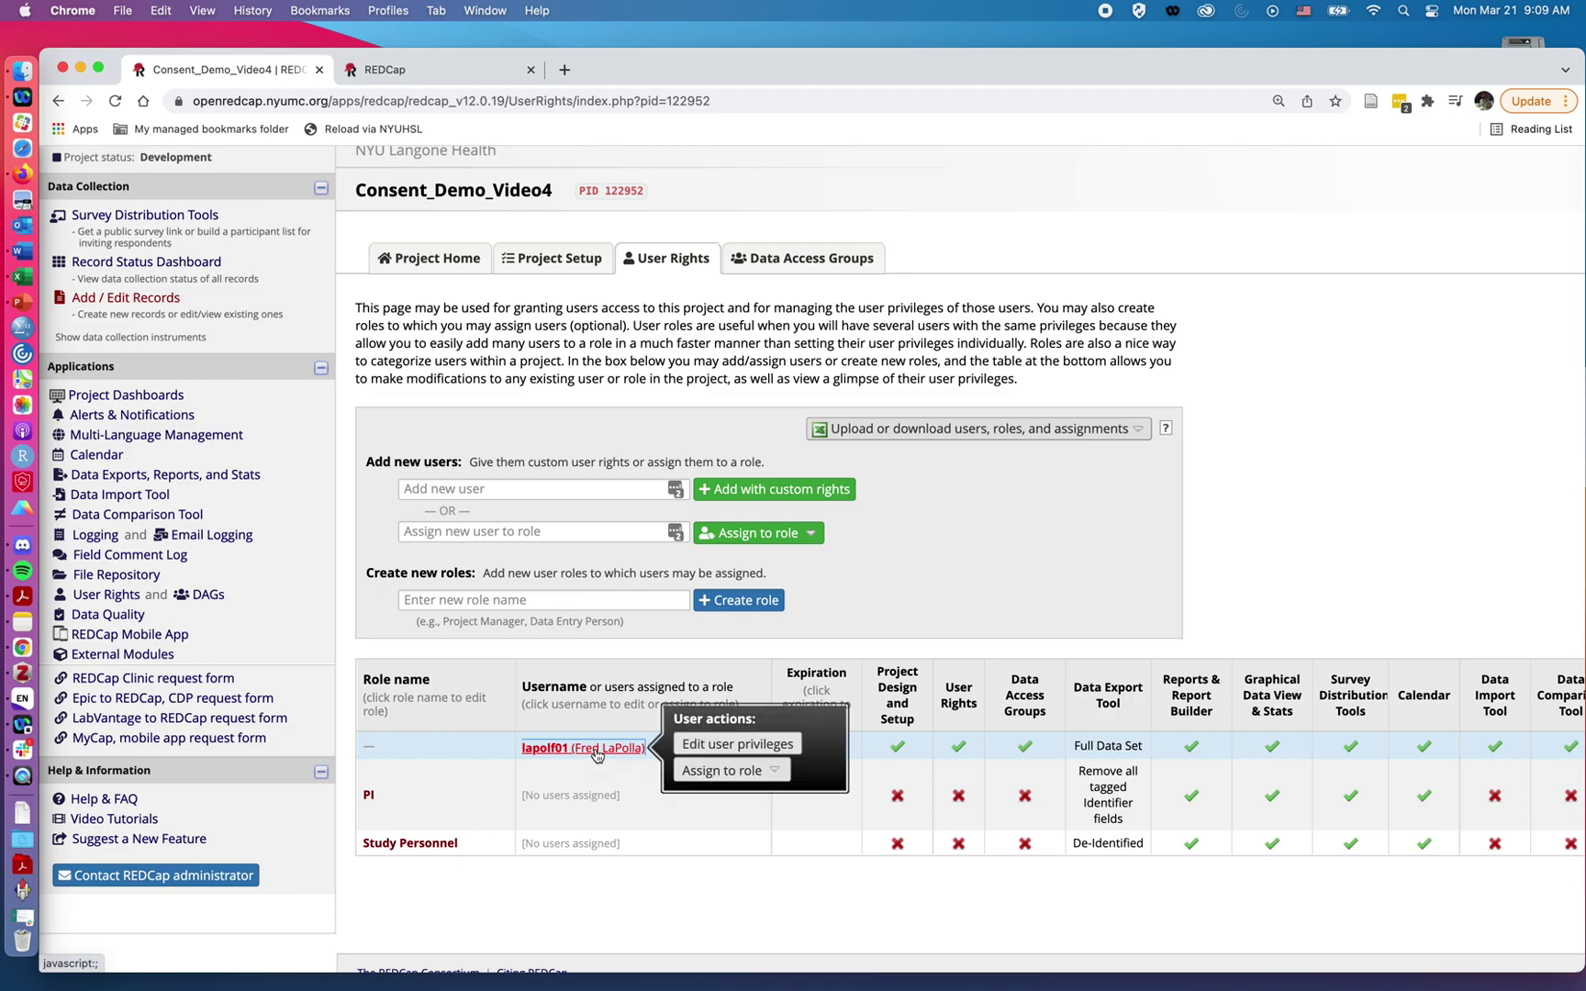
left_click(737, 744)
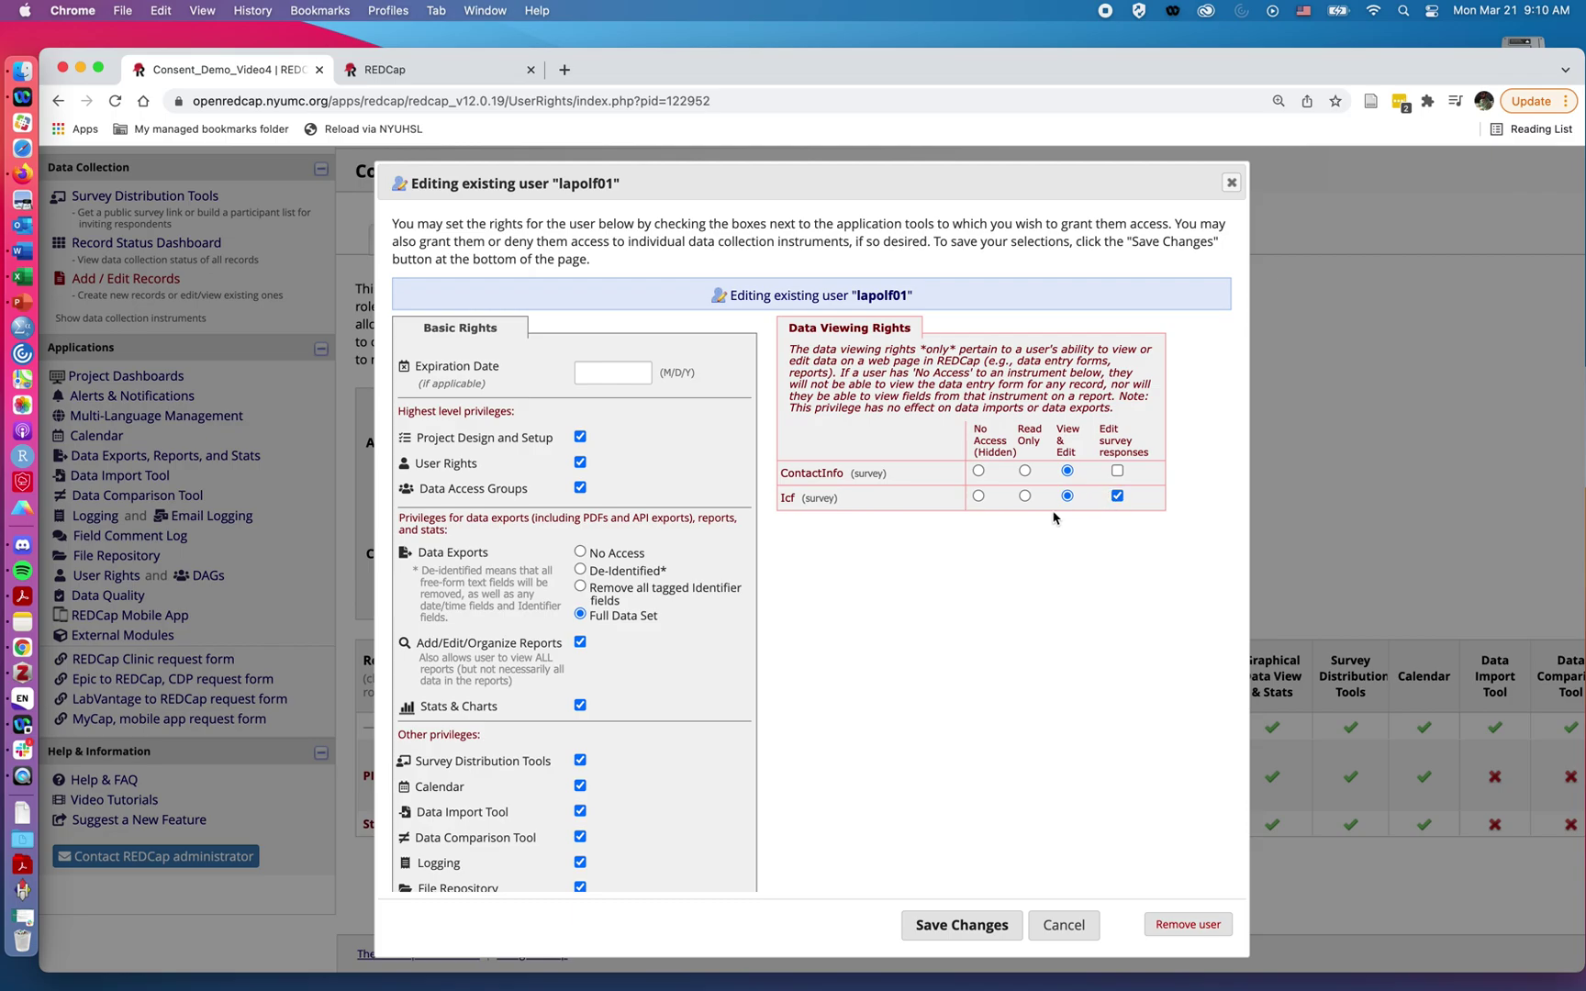
left_click(959, 922)
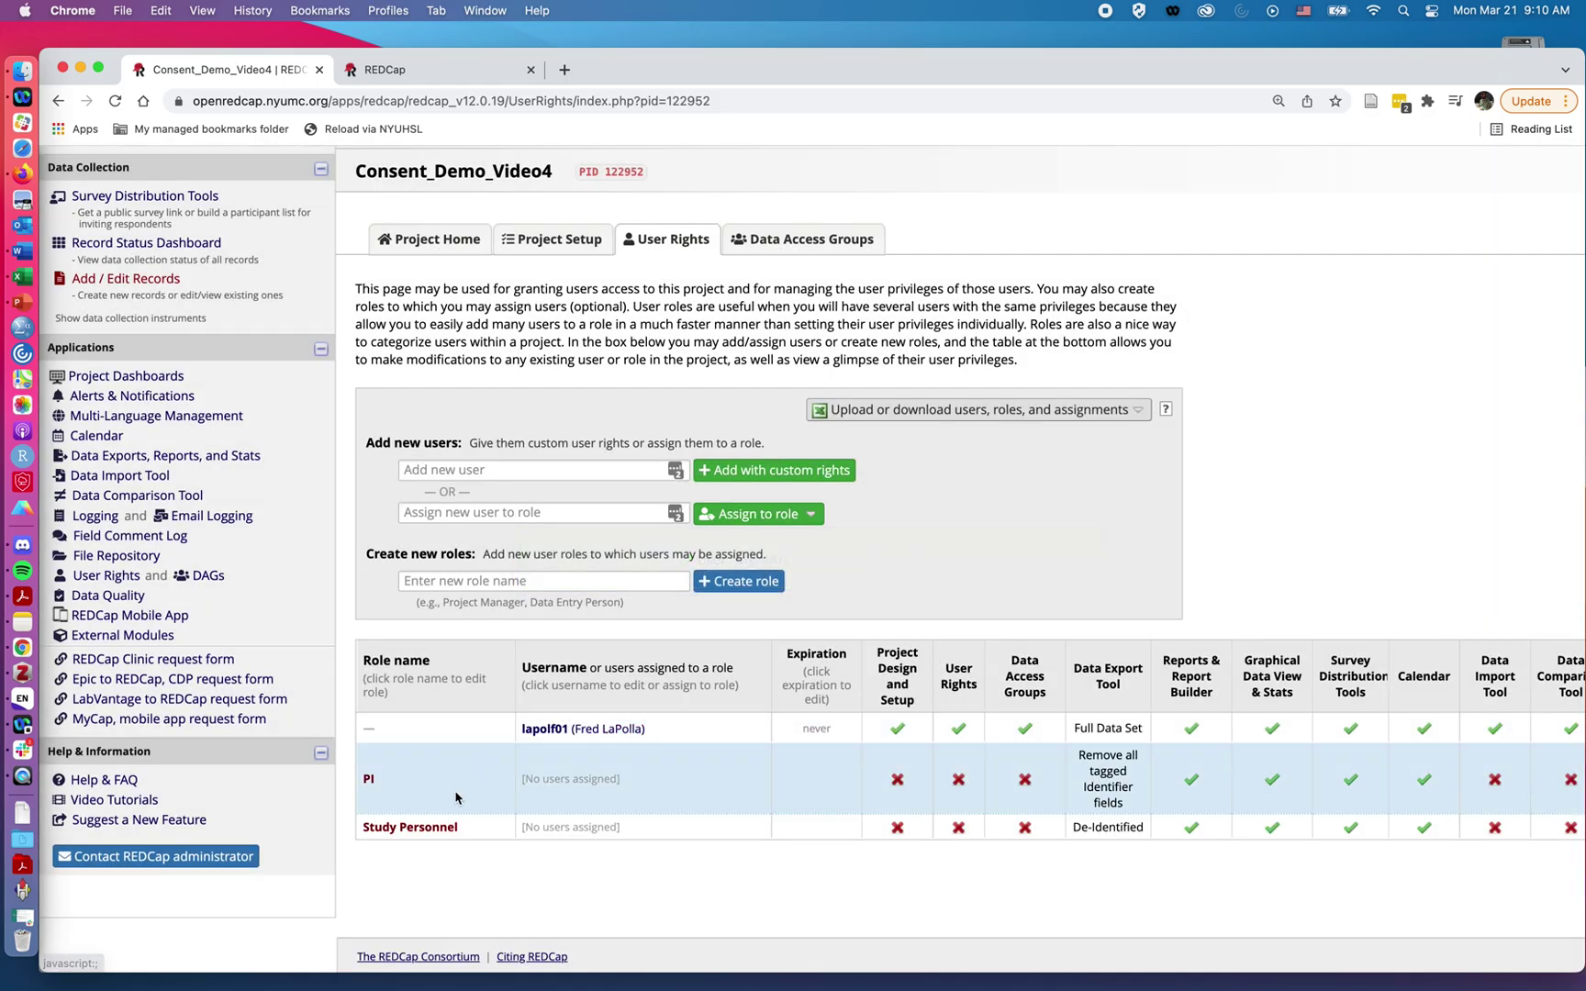
Open record 1's completed Icf response from the Record Status Dashboard and put the response into editing mode
scroll(420, 496, "up", 3)
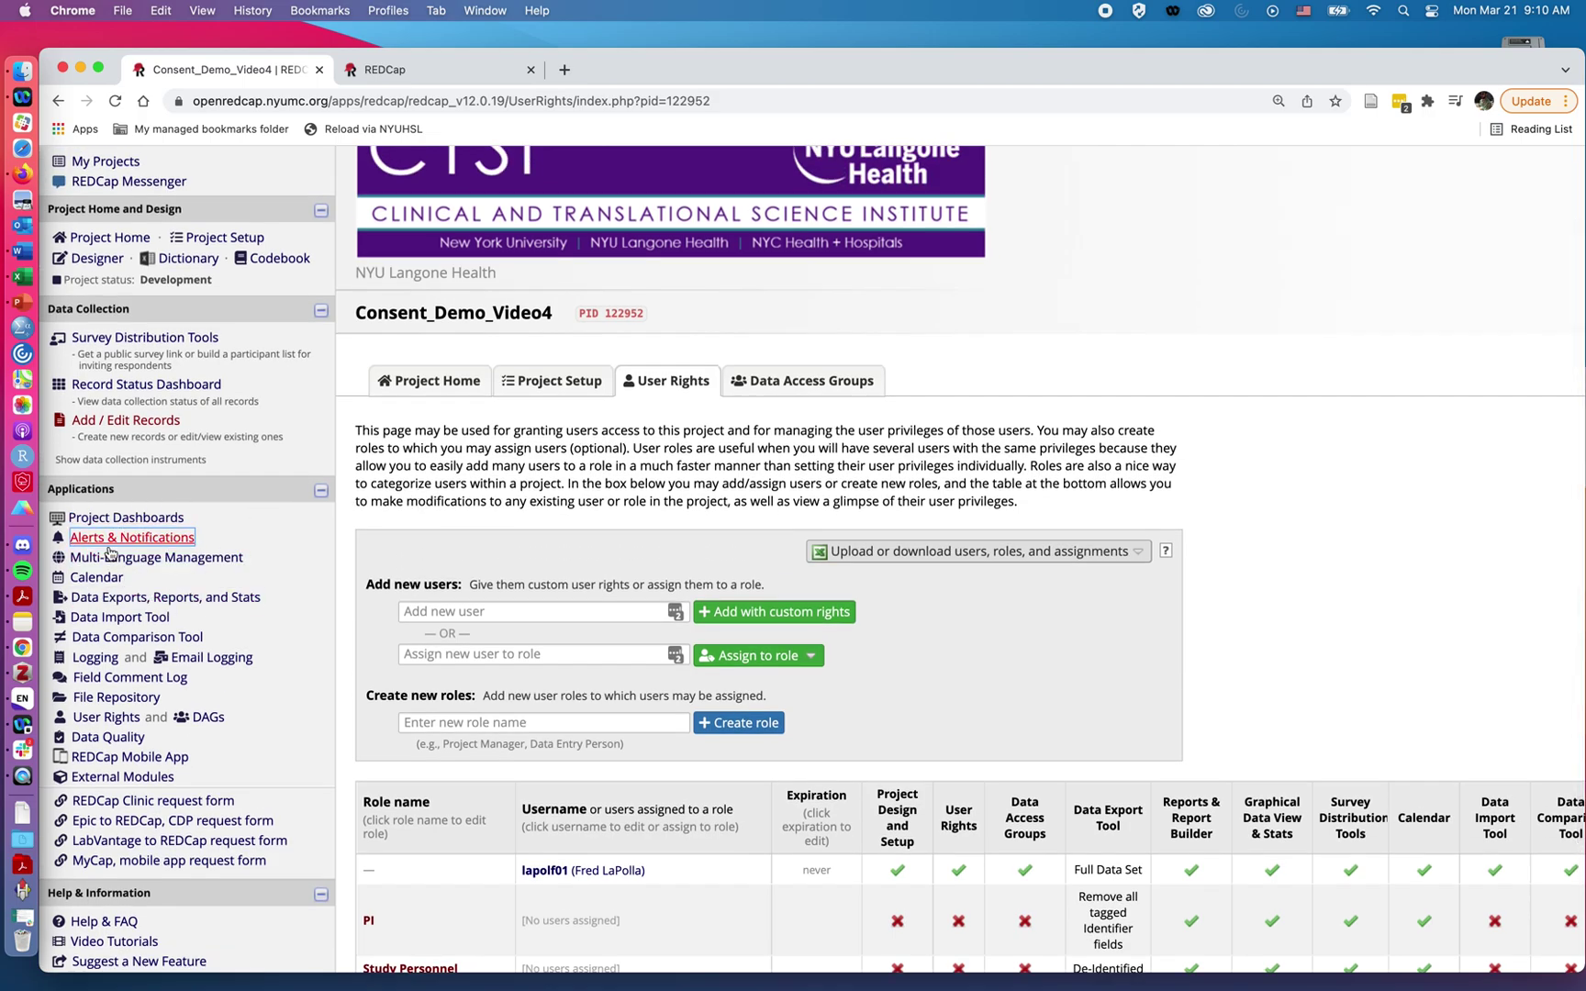
left_click(126, 386)
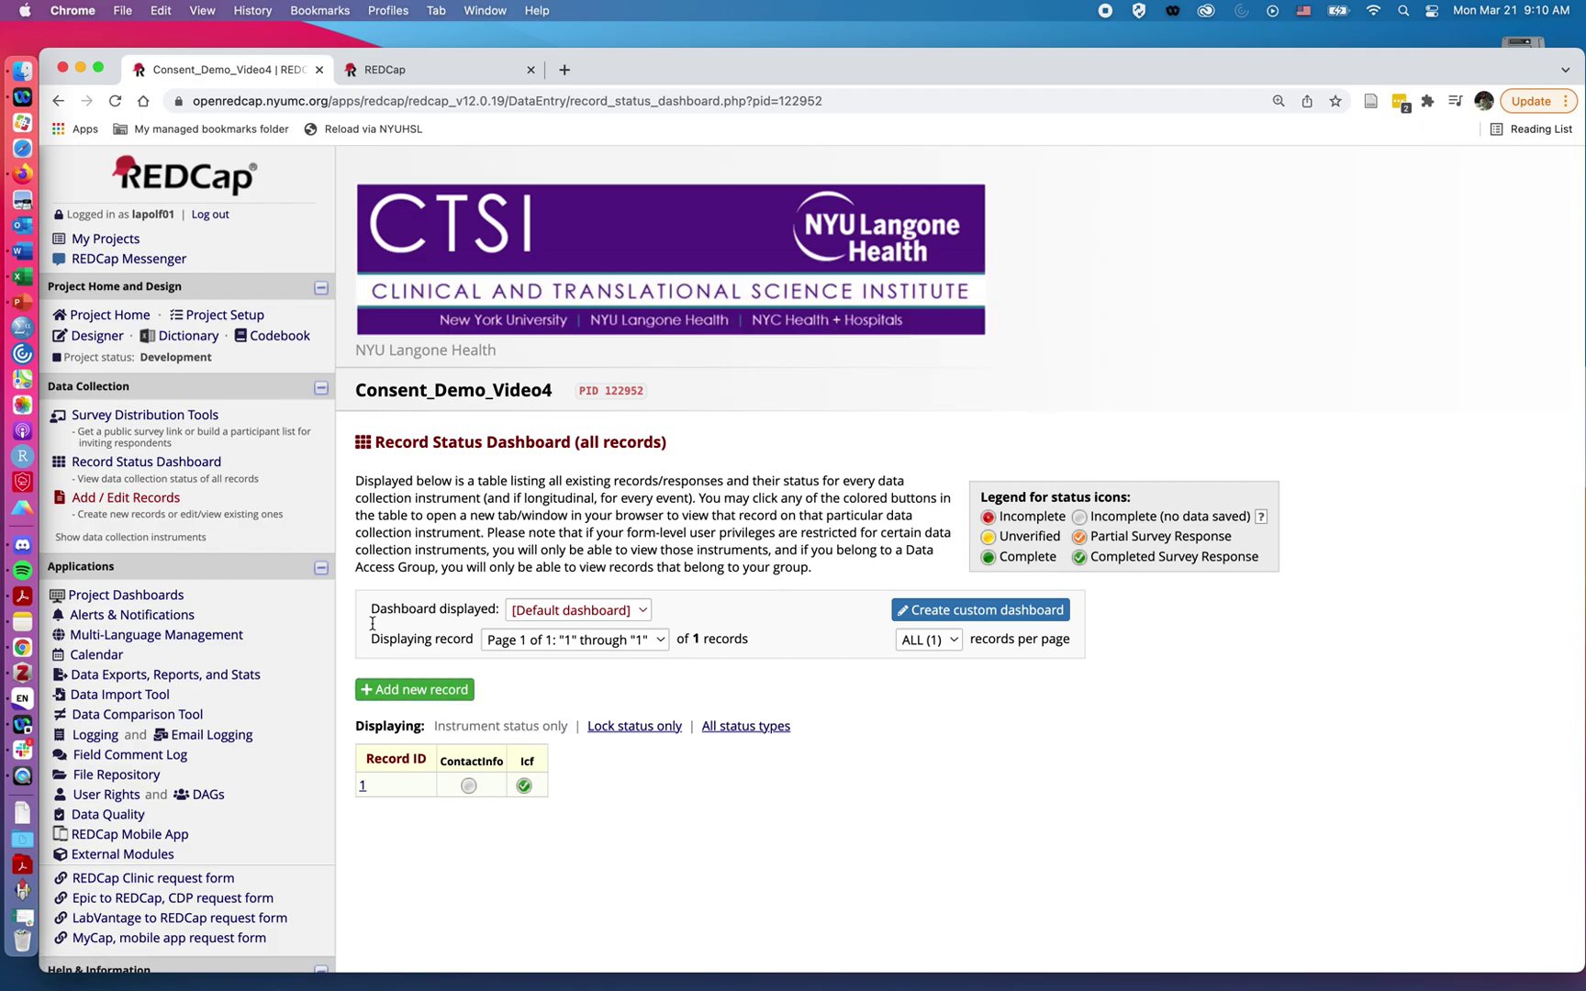
left_click(526, 786)
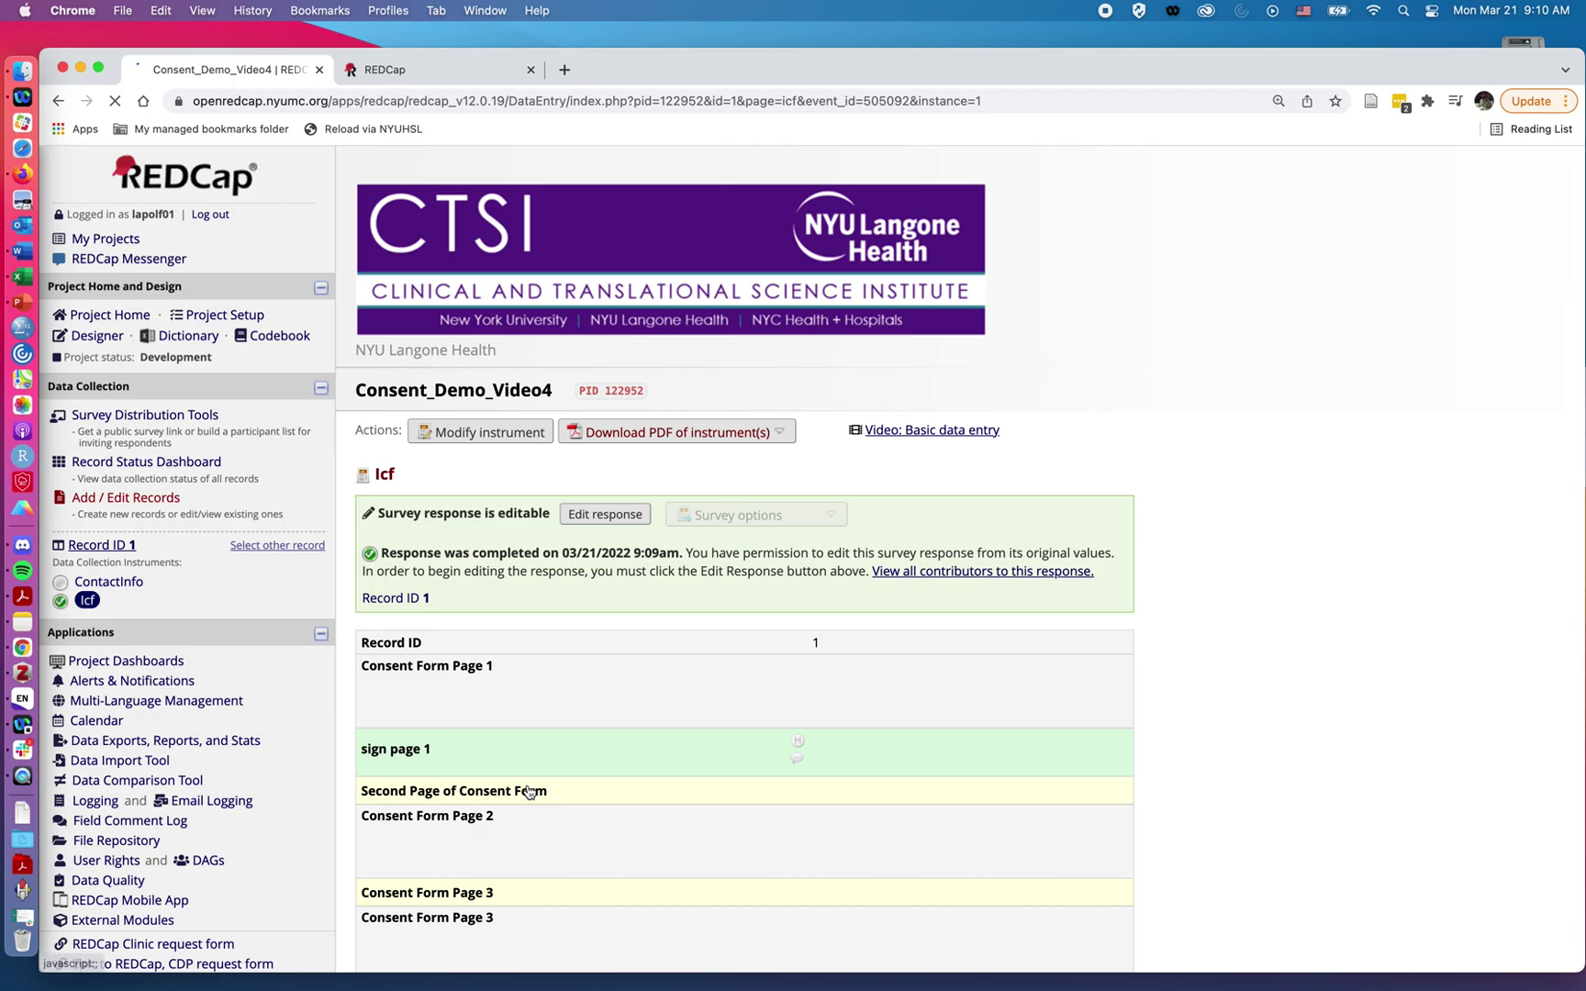
left_click(595, 514)
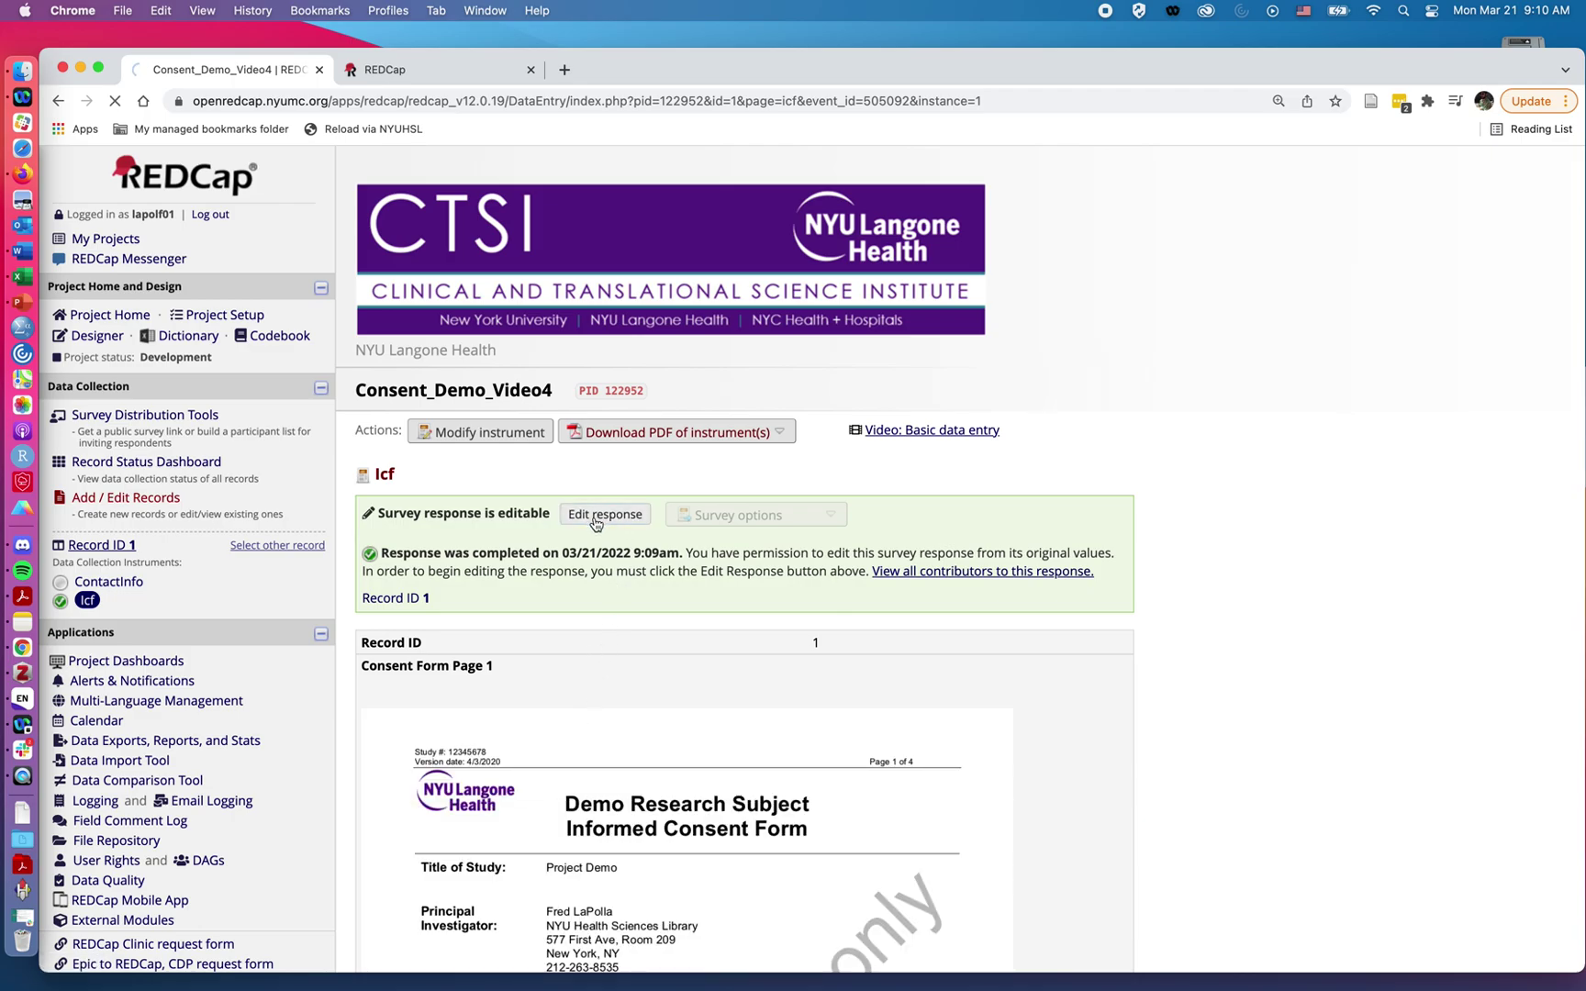
Enter the study personnel's first and last name at the end of the Icf form
scroll(612, 587, "down", 20)
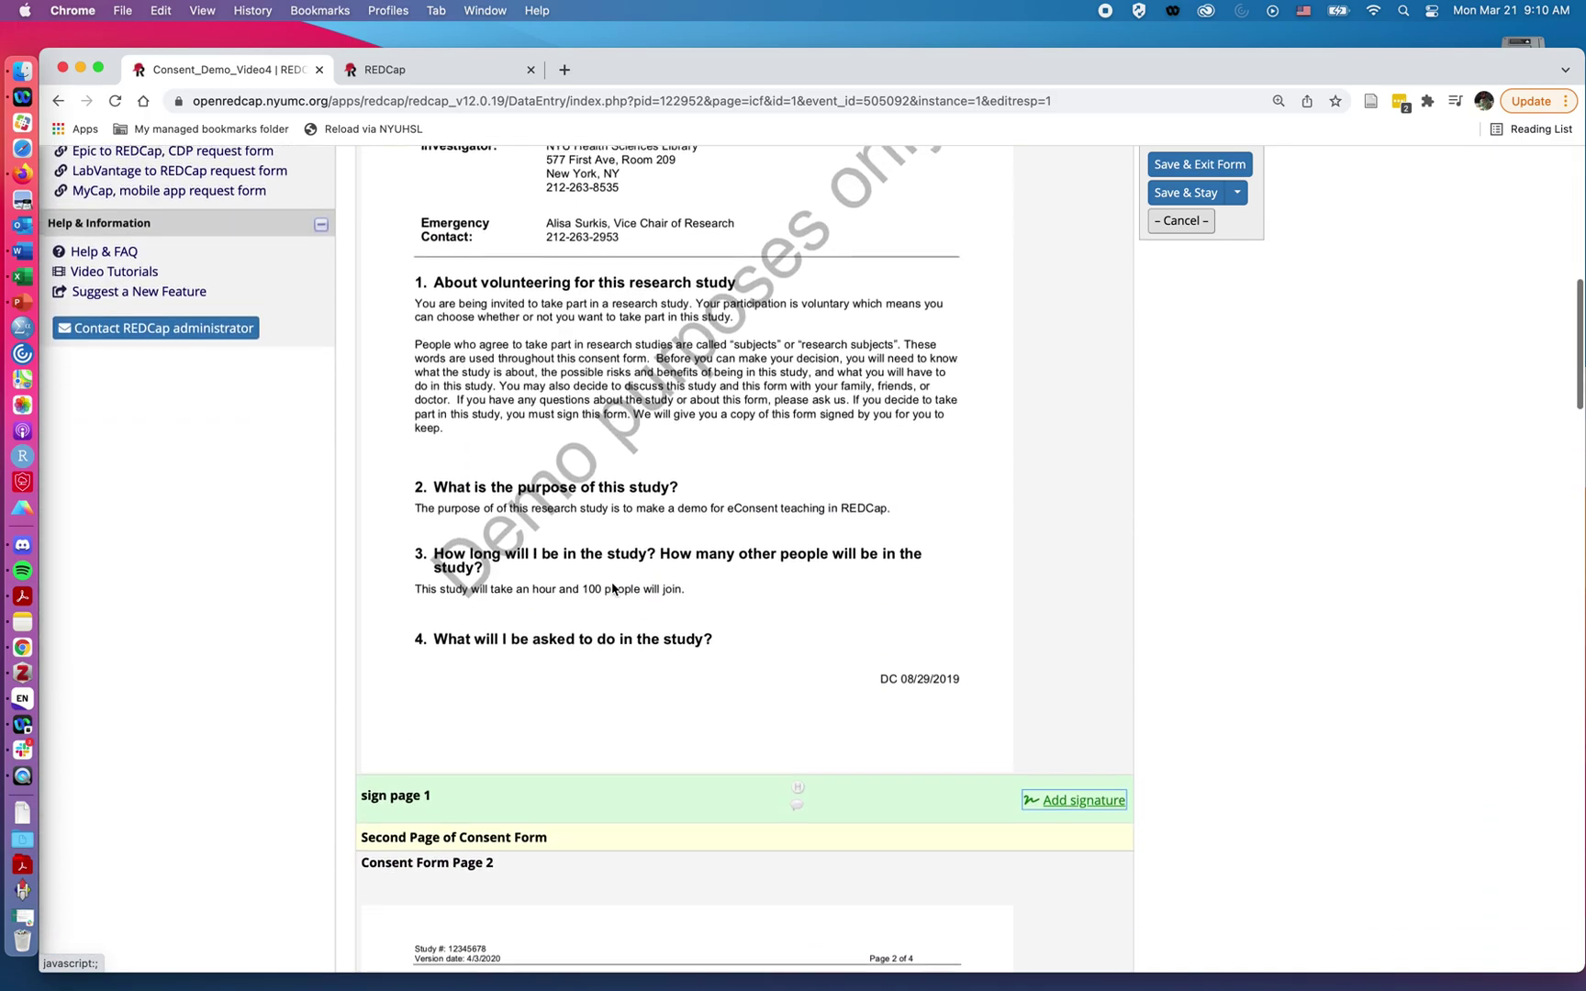
scroll(612, 588, "down", 20)
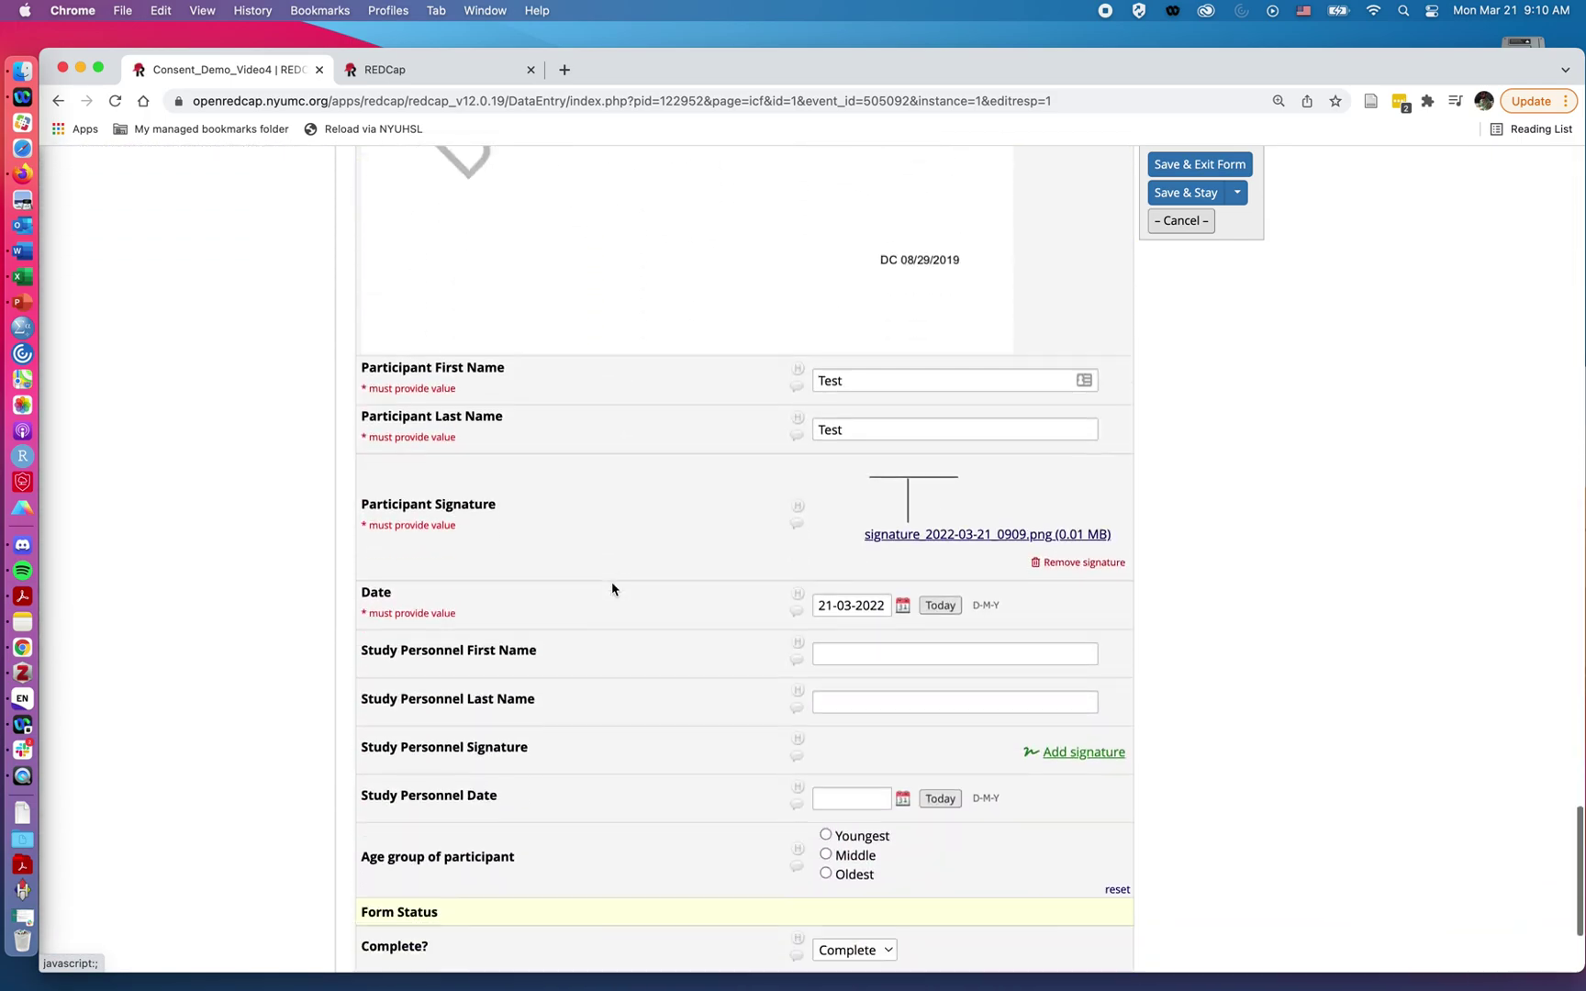
left_click(849, 439)
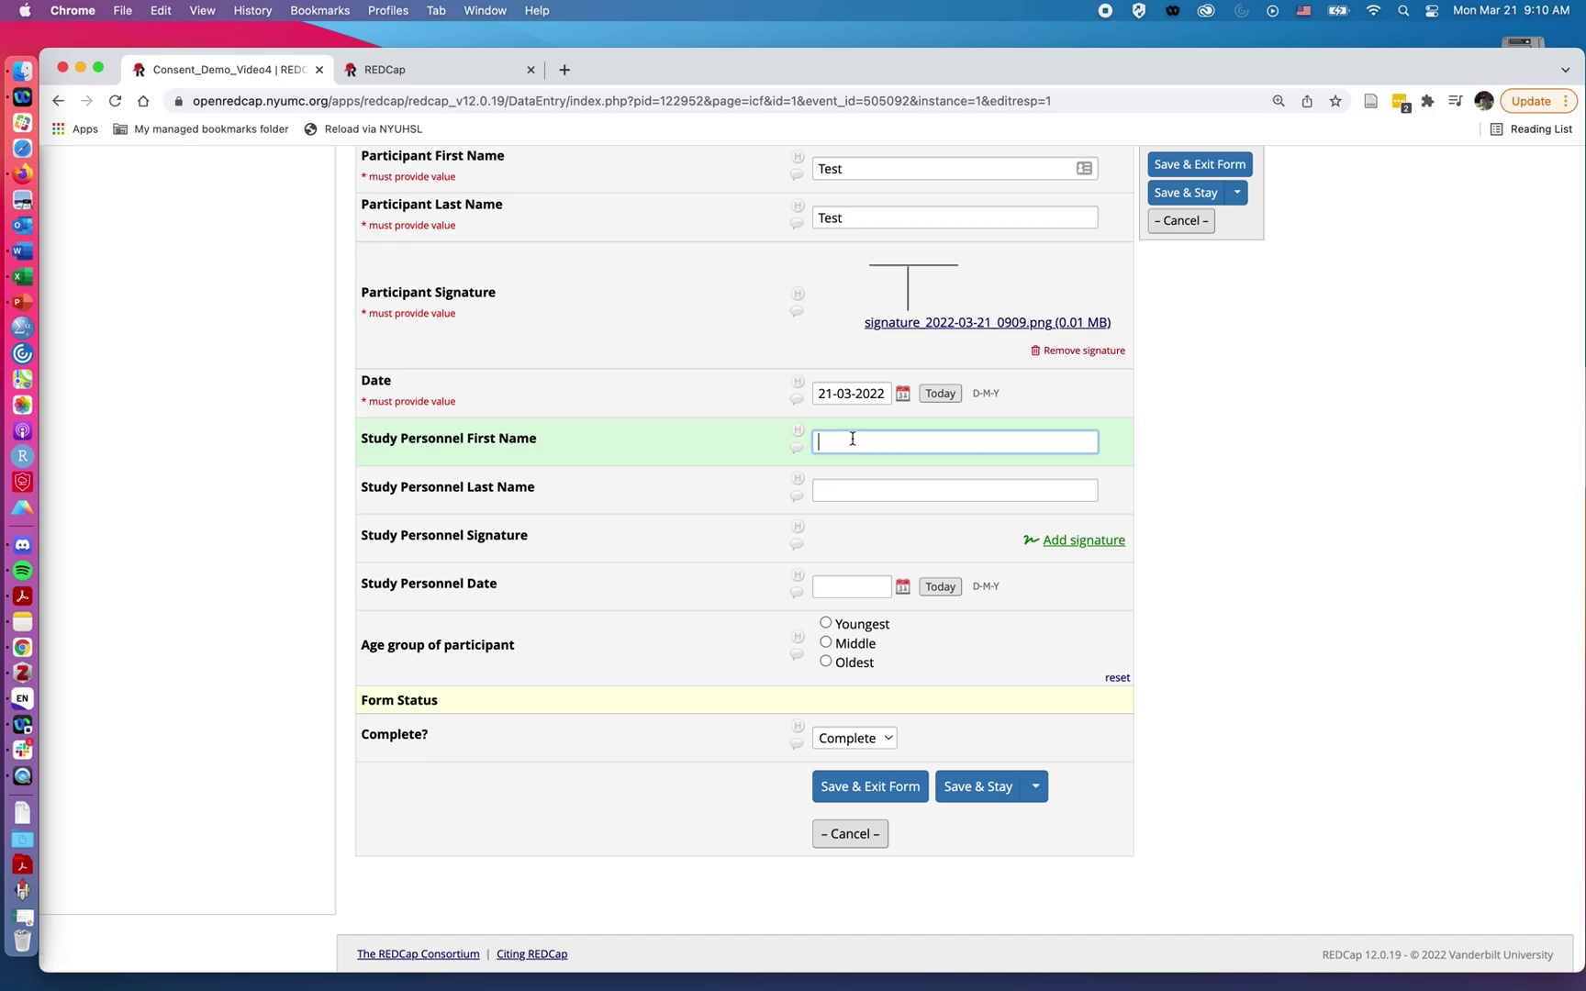
type("Fred")
key("Tab")
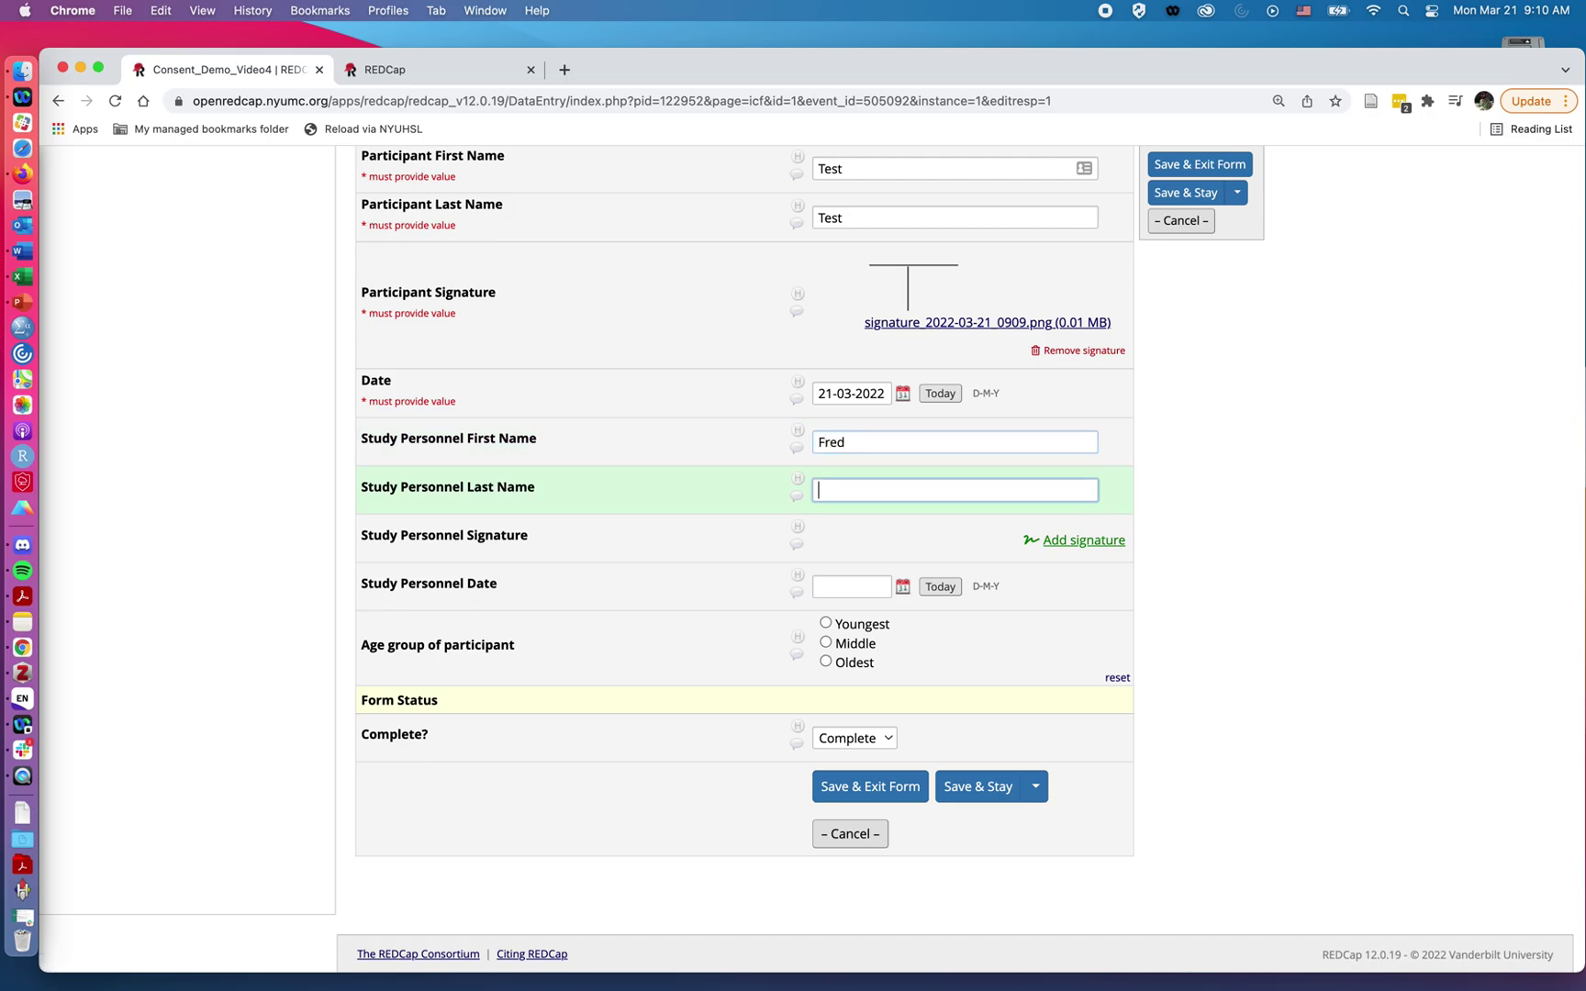
Draw and save the study personnel signature, date it today, and save and exit the form
left_click(1062, 542)
mouse_move(646, 513)
left_mouse_down()
mouse_move(751, 486)
mouse_move(802, 493)
left_mouse_up()
mouse_move(723, 495)
left_mouse_down()
mouse_move(703, 547)
mouse_move(742, 521)
mouse_move(853, 563)
mouse_move(895, 523)
mouse_move(929, 530)
mouse_move(904, 547)
mouse_move(1004, 574)
left_mouse_up()
left_click(643, 652)
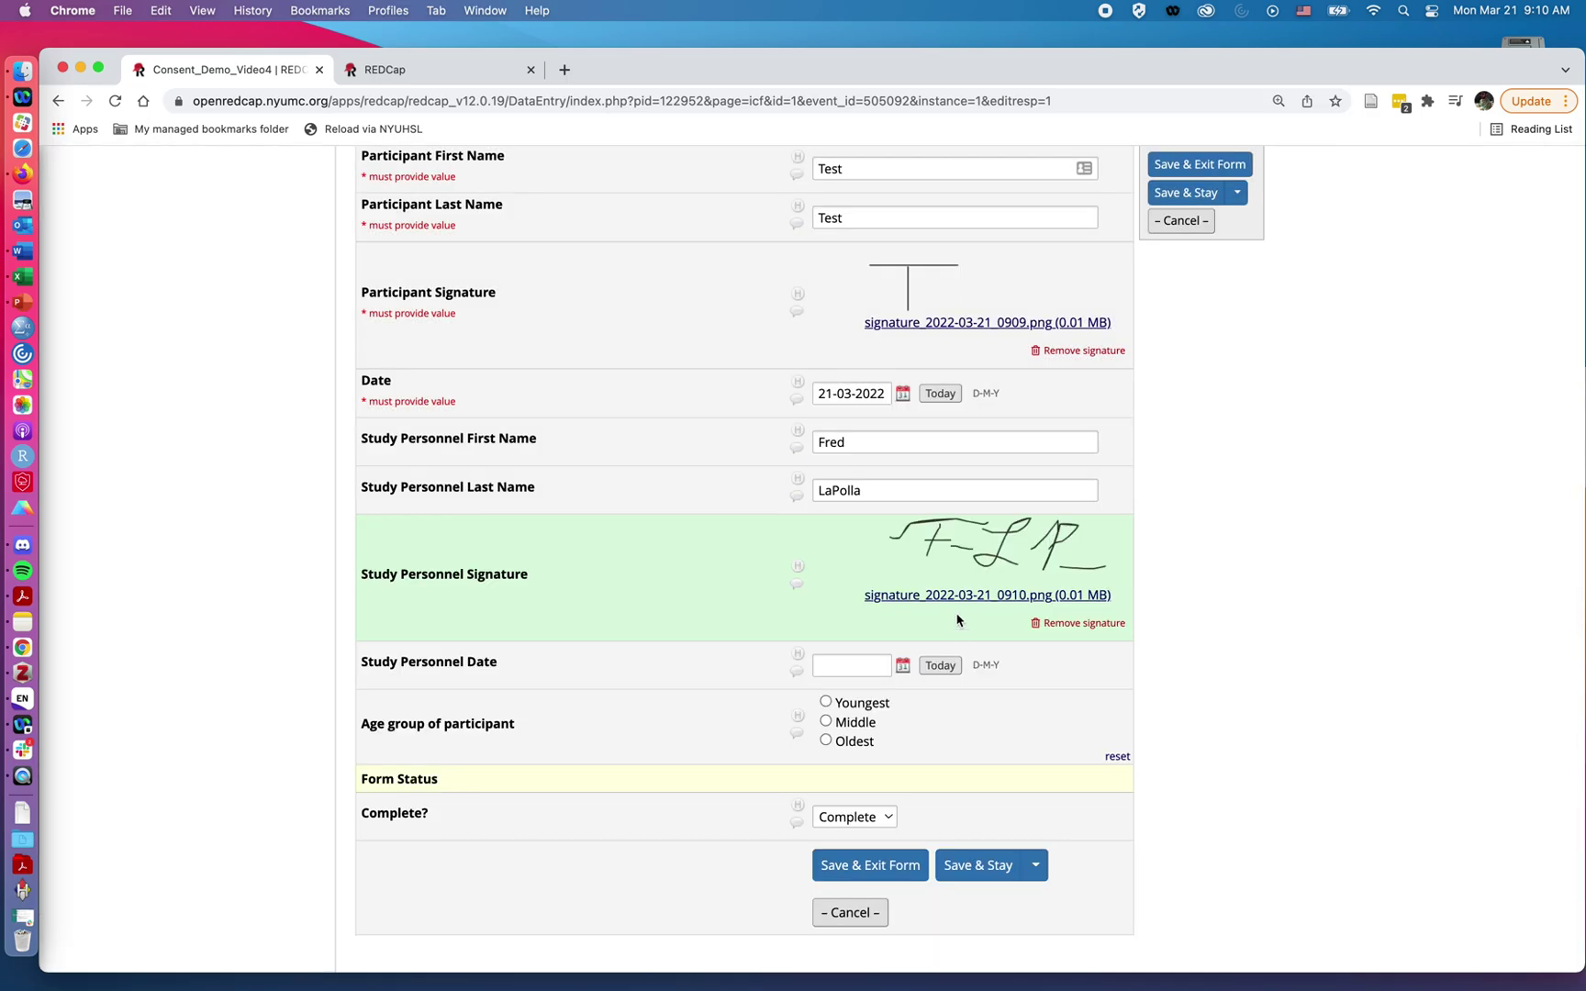
left_click(940, 665)
left_click(886, 862)
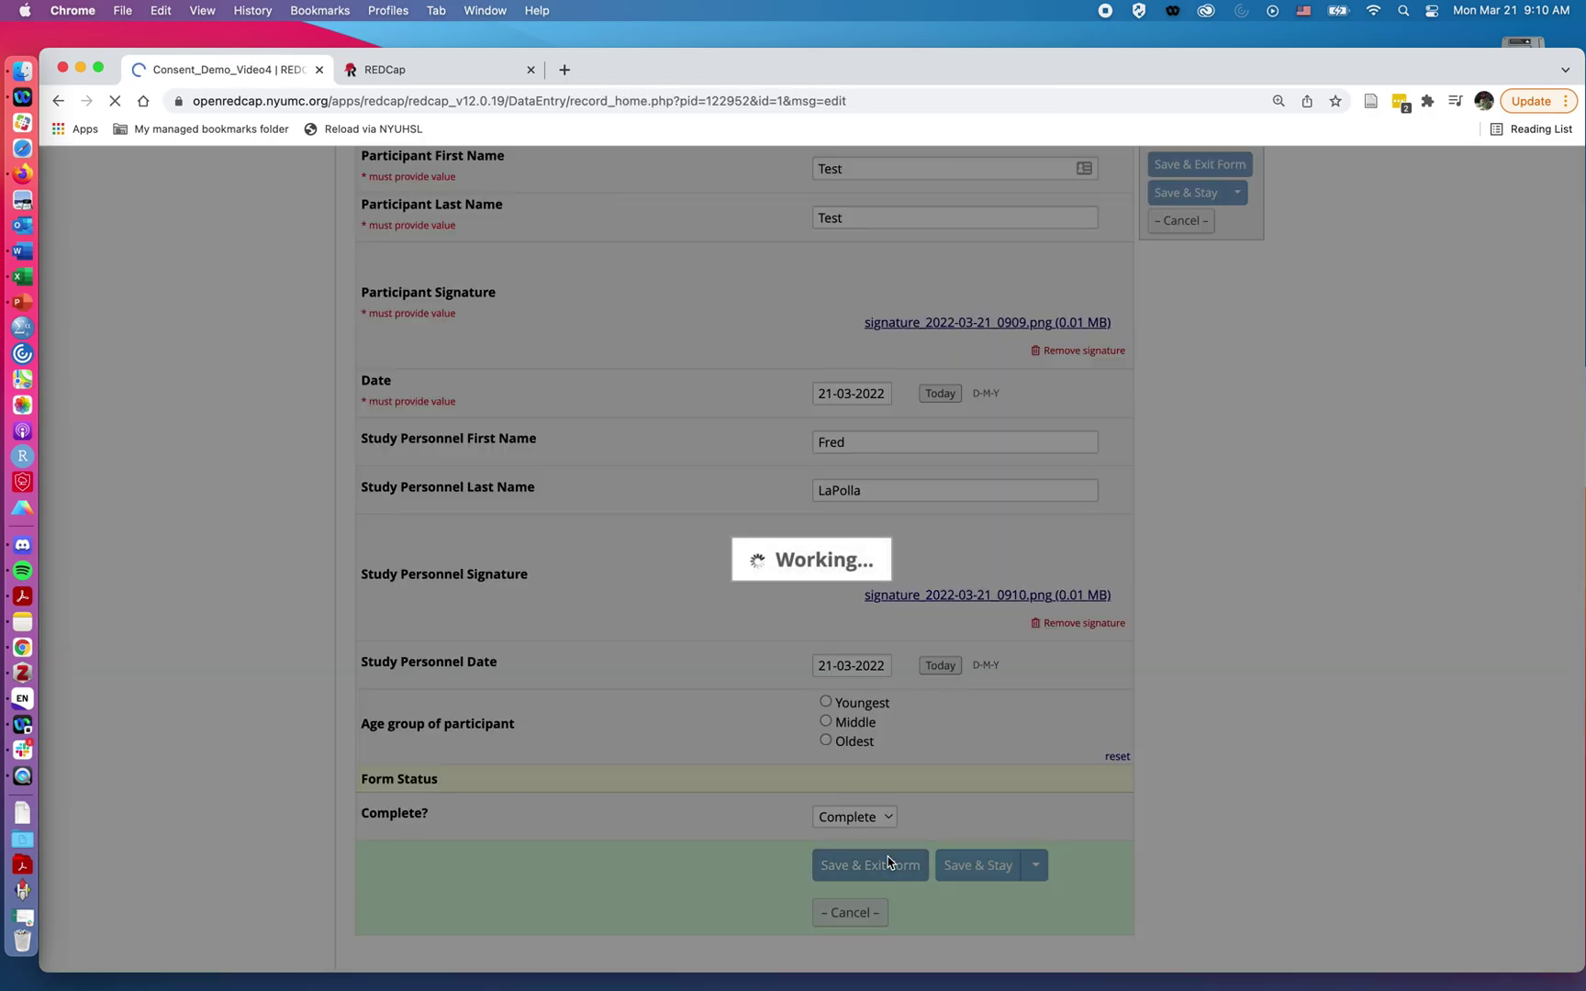